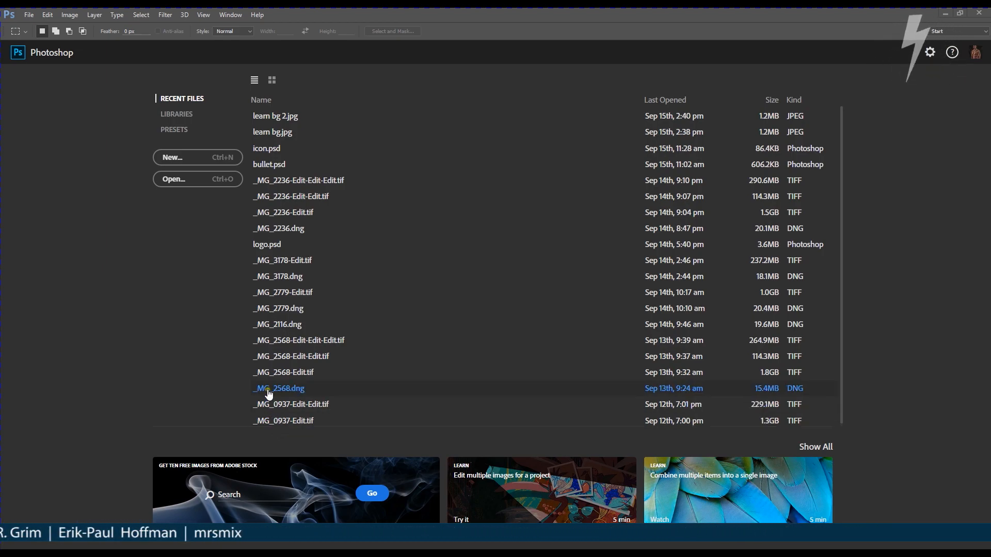
- Create a new 1920 × 1280 pixel, 300 pixels/inch RGB 32-bit artboard document with a white background and add a blank layer
click(227, 157)
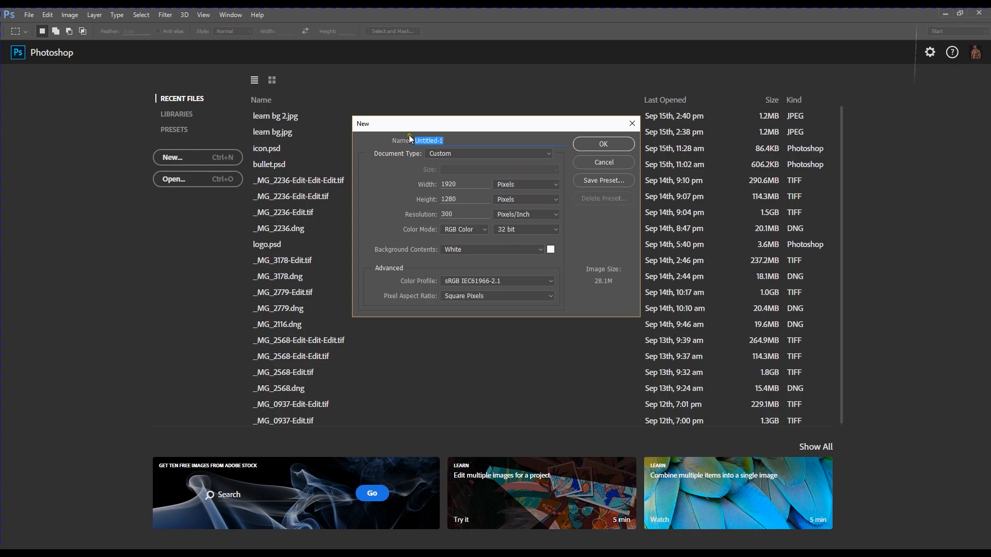
click(614, 145)
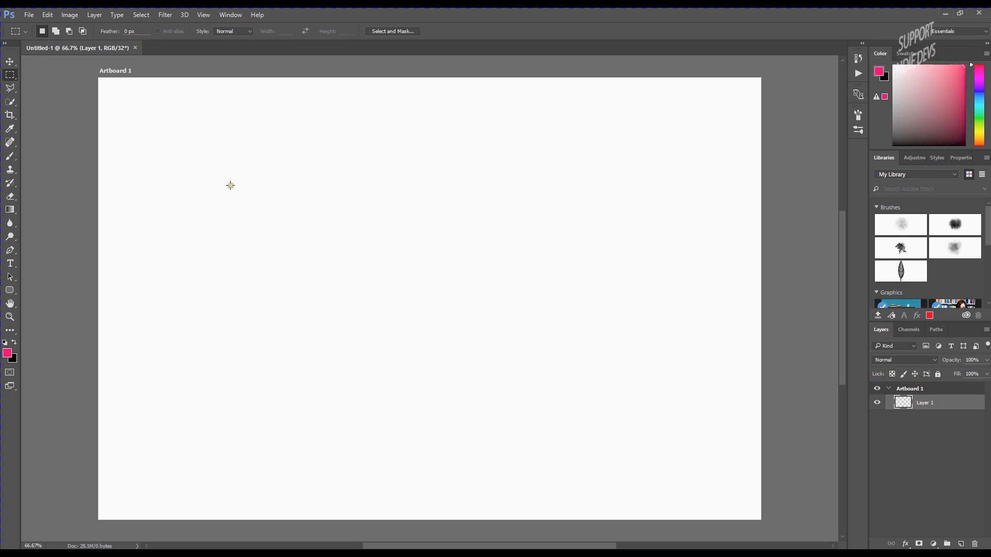
click(95, 14)
mouse_move(129, 27)
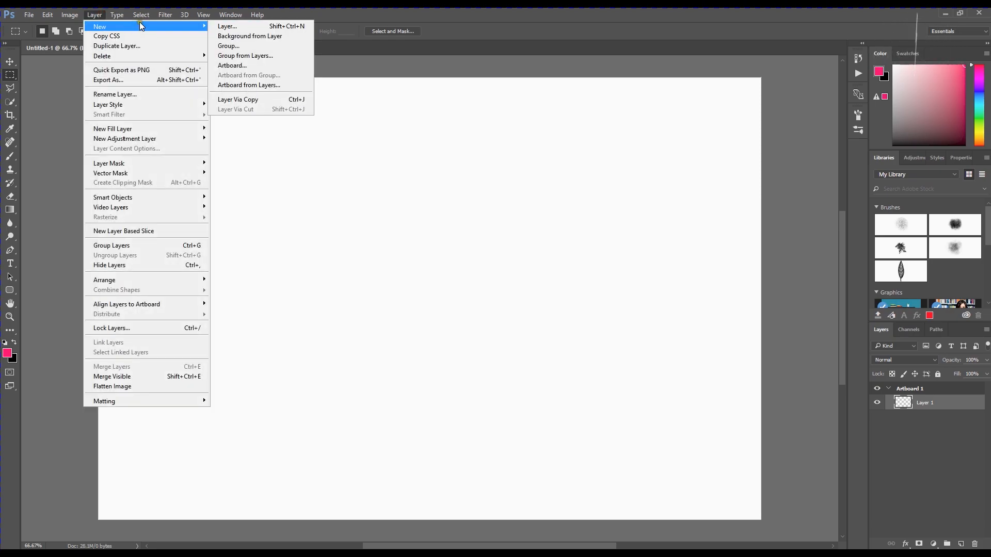
click(256, 24)
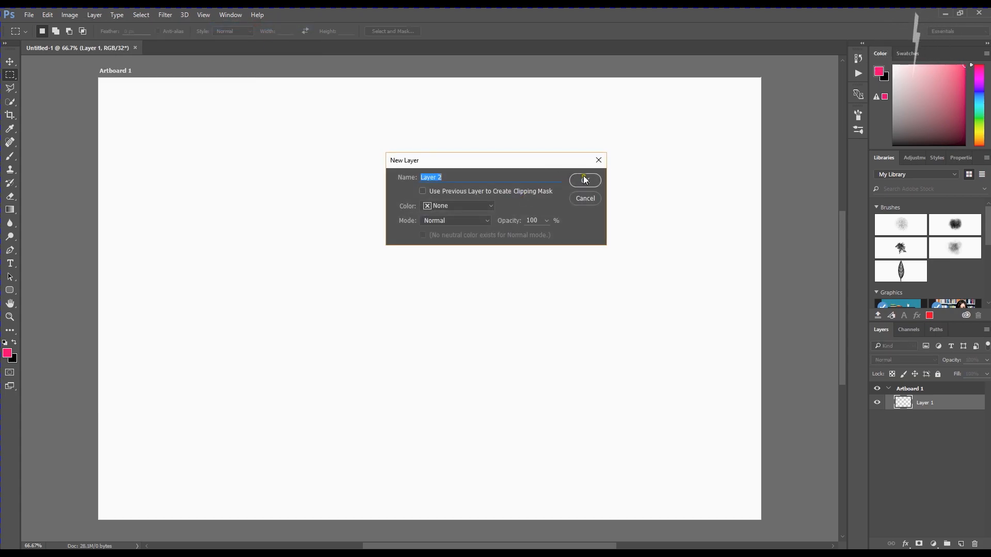
click(592, 182)
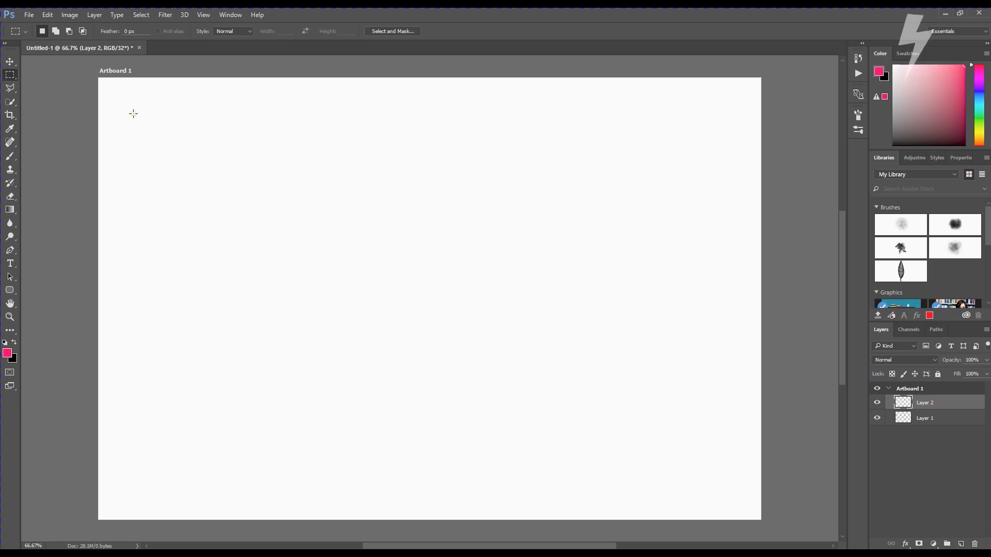
- Make a rectangular selection in the artboard's upper-left area and fill it with solid pink using a 250 px brush
drag(186, 157, 432, 347)
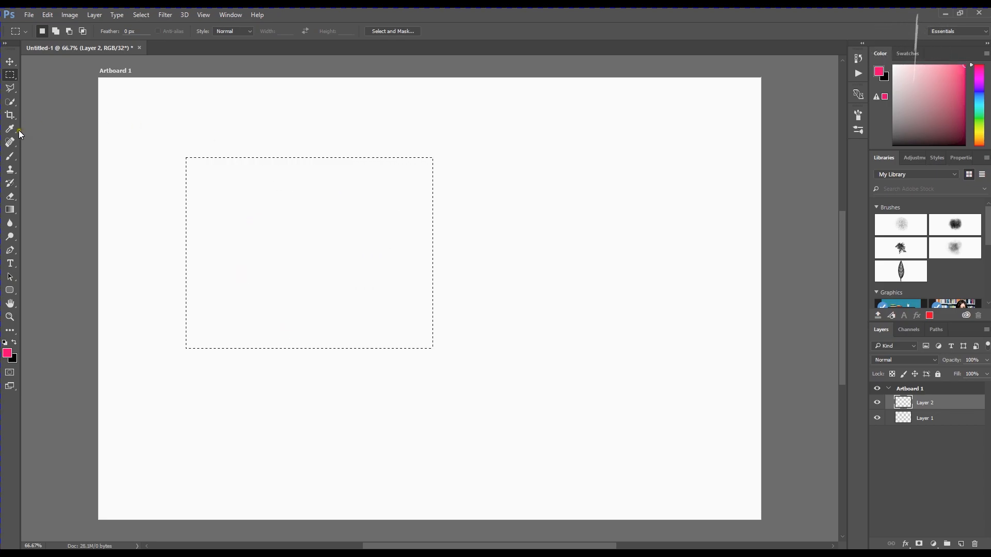
click(11, 157)
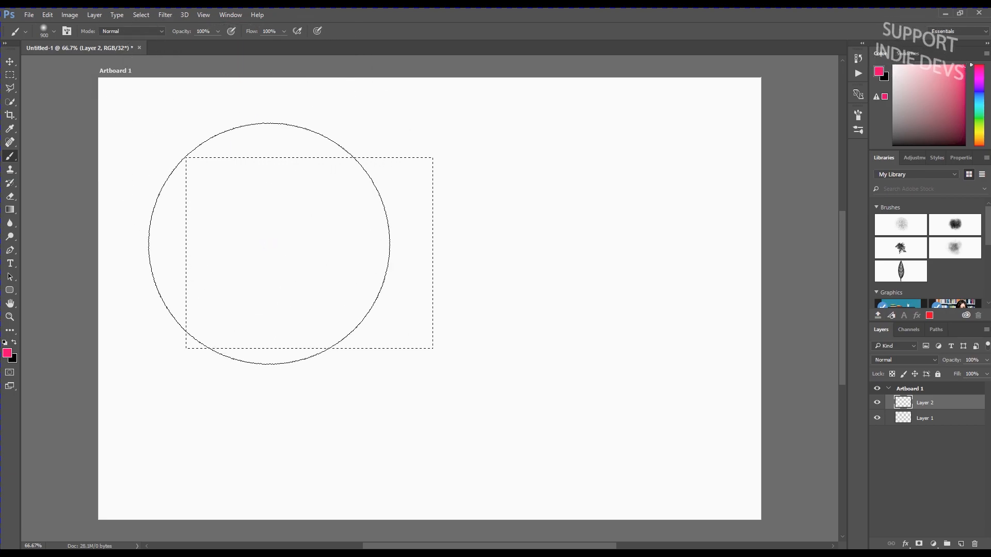
key(bracketleft)
key(bracketleft)
key(bracketleft)
key(bracketleft)
key(bracketleft)
key(bracketleft)
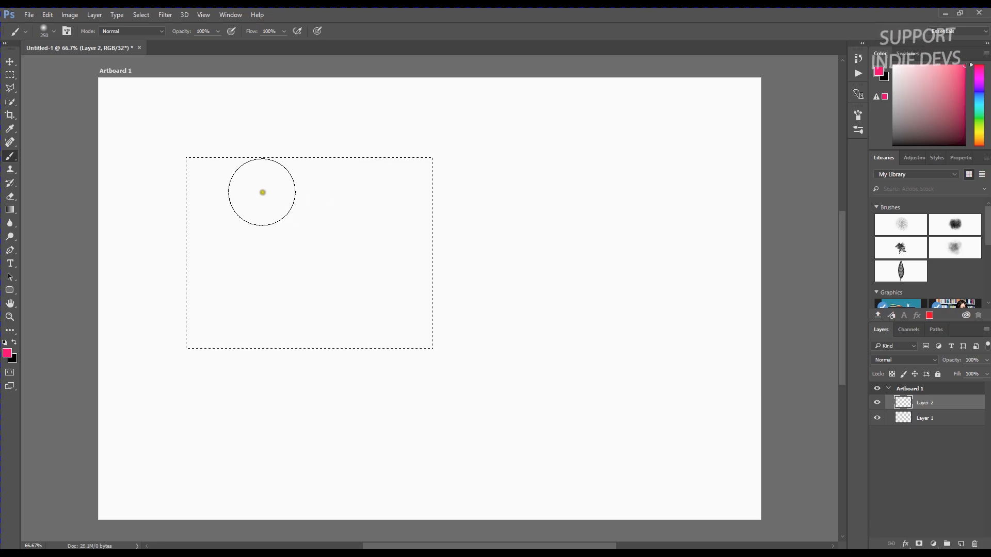
mouse_move(259, 143)
mouse_down()
mouse_move(127, 176)
mouse_move(241, 137)
mouse_move(148, 229)
mouse_move(281, 136)
mouse_move(190, 264)
mouse_up()
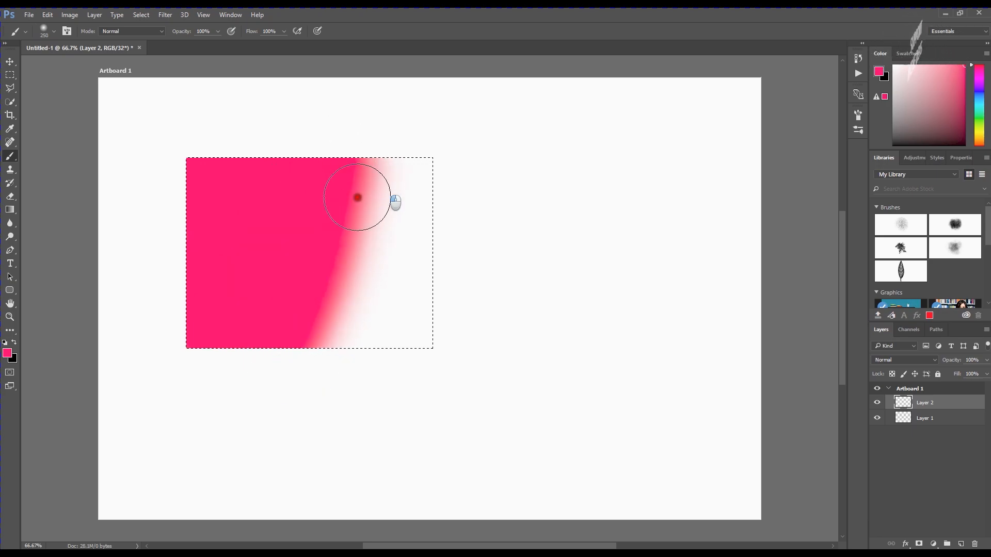
mouse_move(345, 157)
mouse_down()
mouse_move(296, 352)
mouse_move(355, 335)
mouse_move(328, 333)
mouse_move(424, 245)
mouse_up()
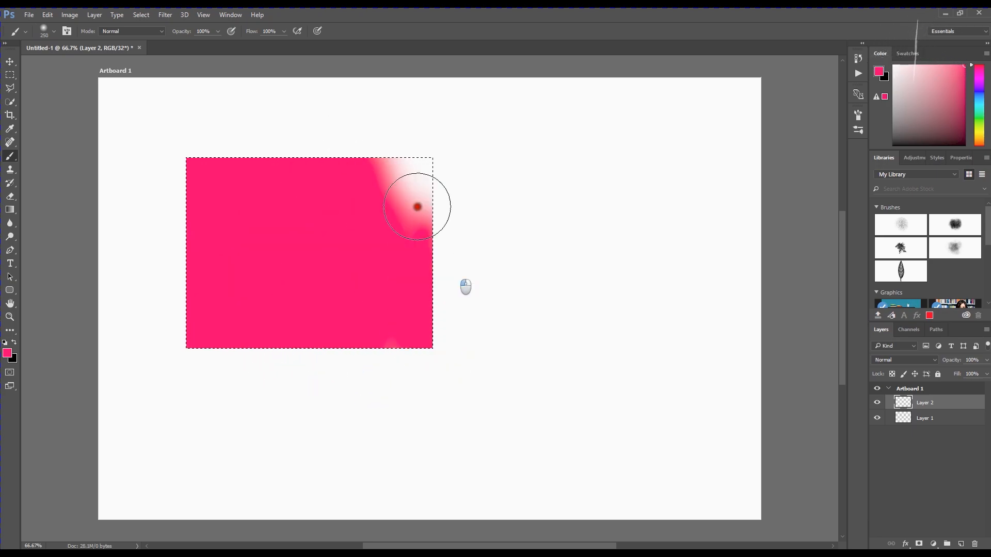
drag(433, 194, 398, 348)
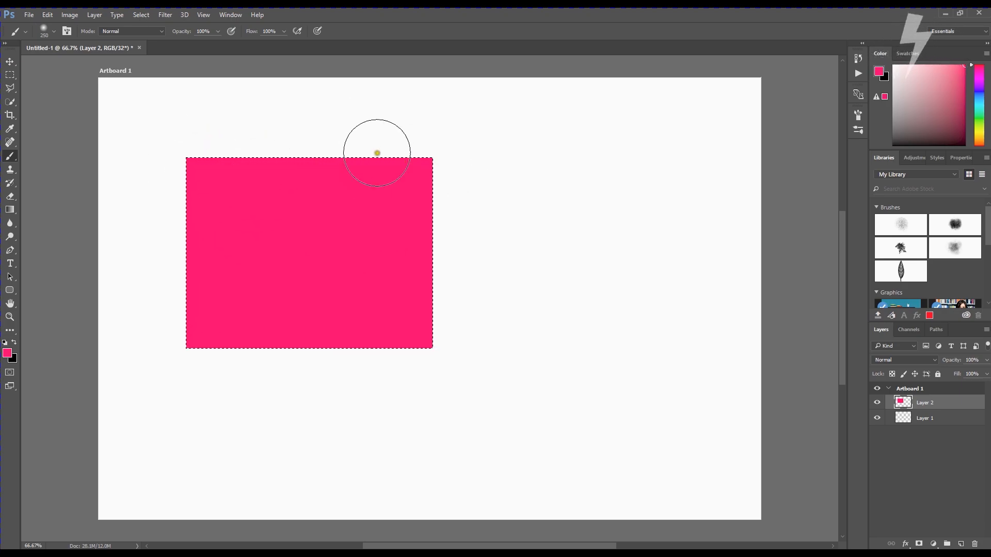
- Select a rectangle overlapping the pink shape's lower-right corner, erase that corner, and clear the selection
click(15, 76)
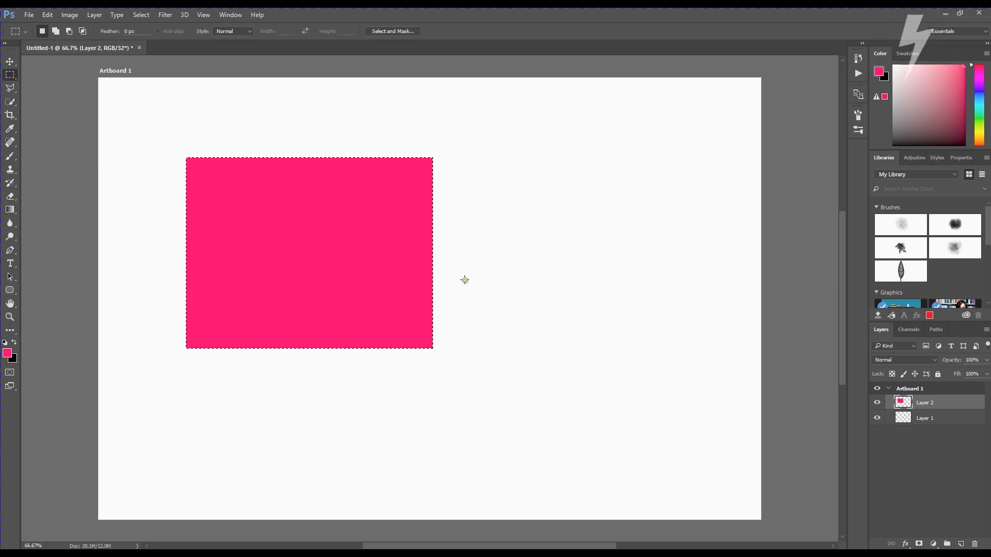
drag(512, 282, 296, 448)
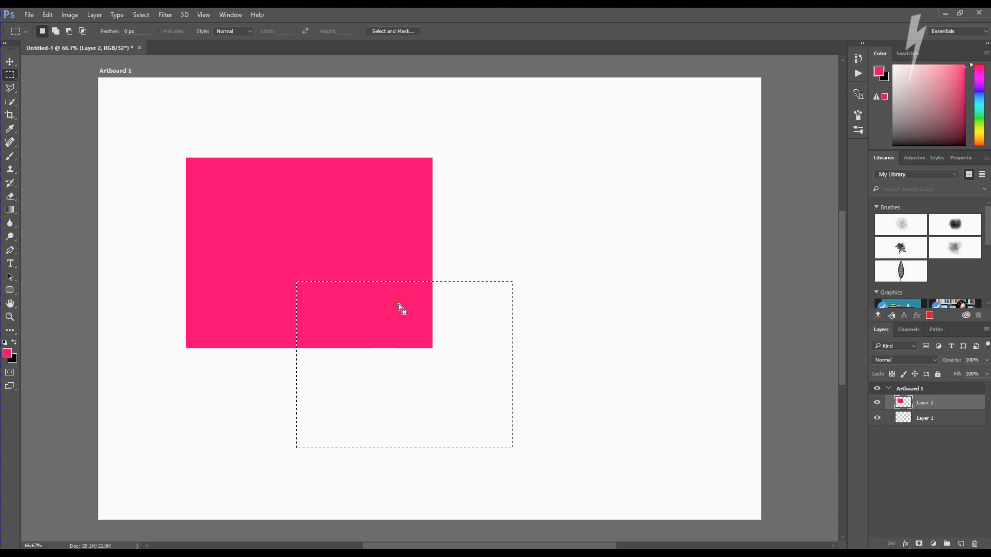
click(10, 196)
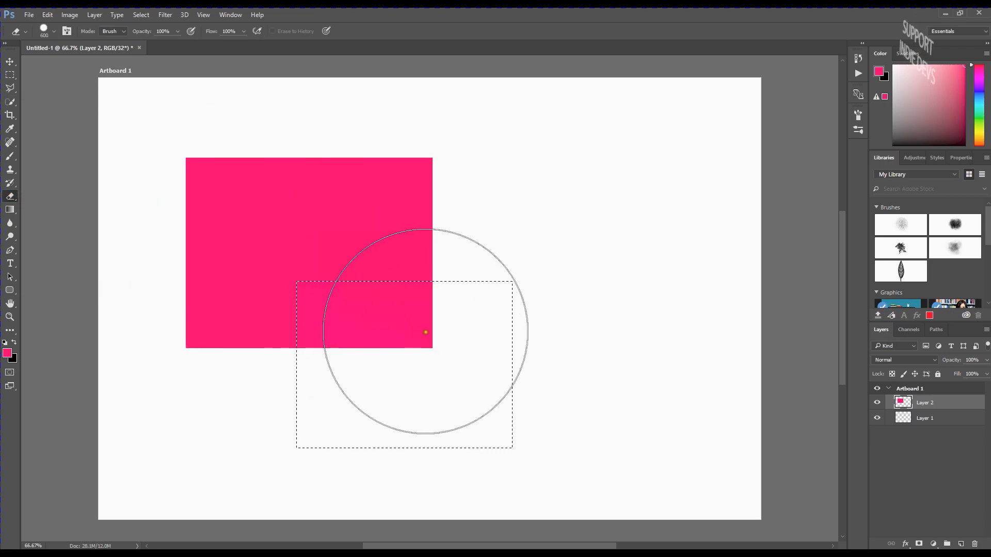
drag(421, 333, 372, 336)
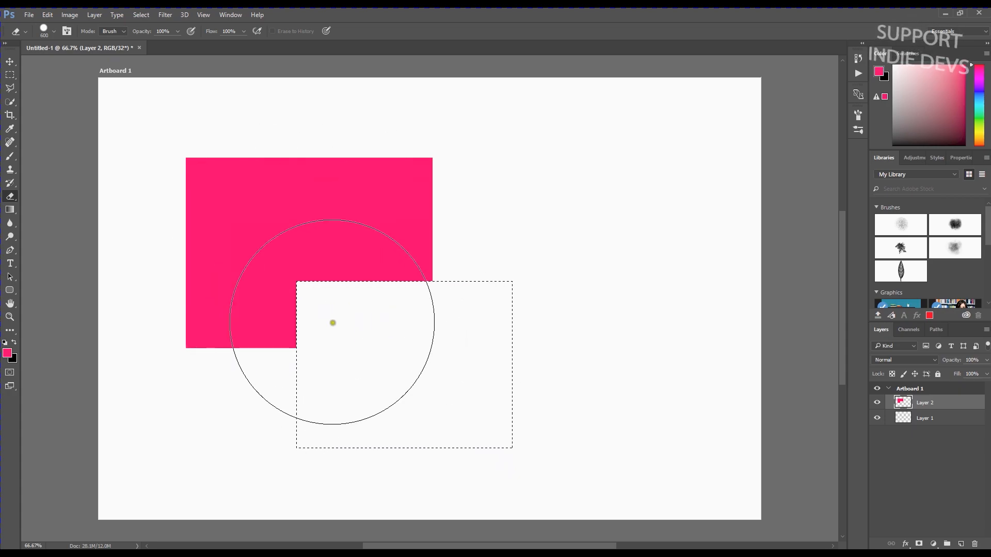
click(15, 79)
click(144, 107)
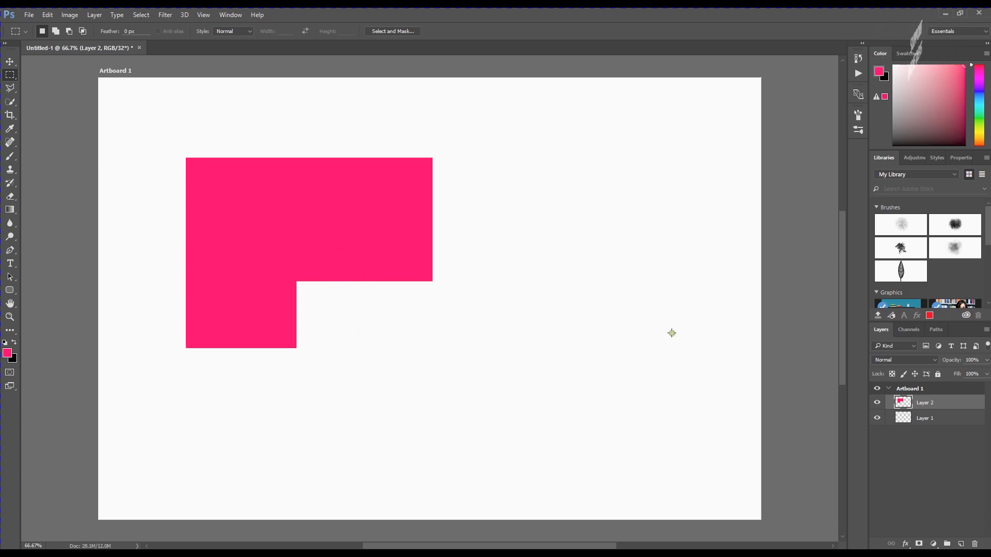
- Move the pink L-shape closer to the artboard's upper-left corner and add another blank layer
click(10, 61)
drag(301, 215, 245, 193)
click(91, 15)
mouse_move(99, 27)
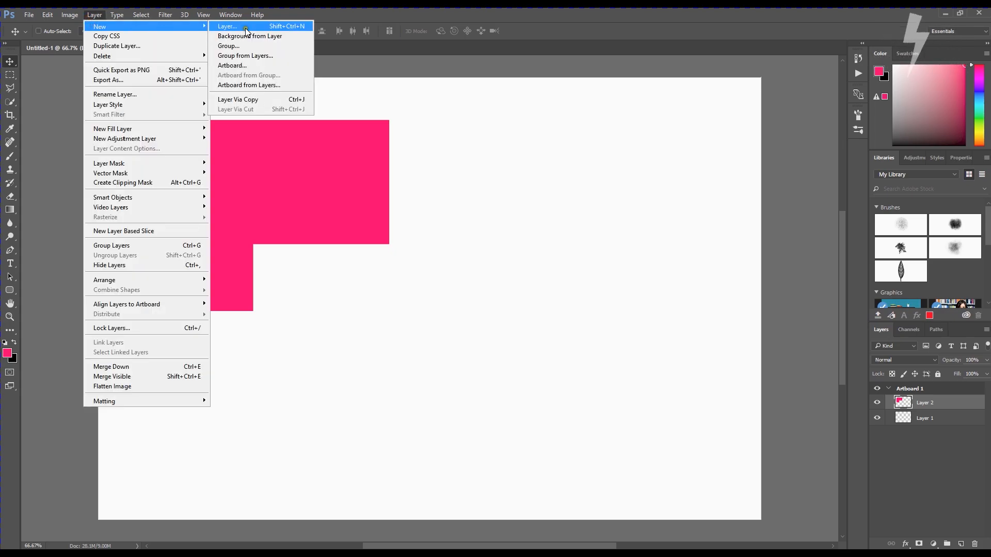
click(228, 27)
click(588, 181)
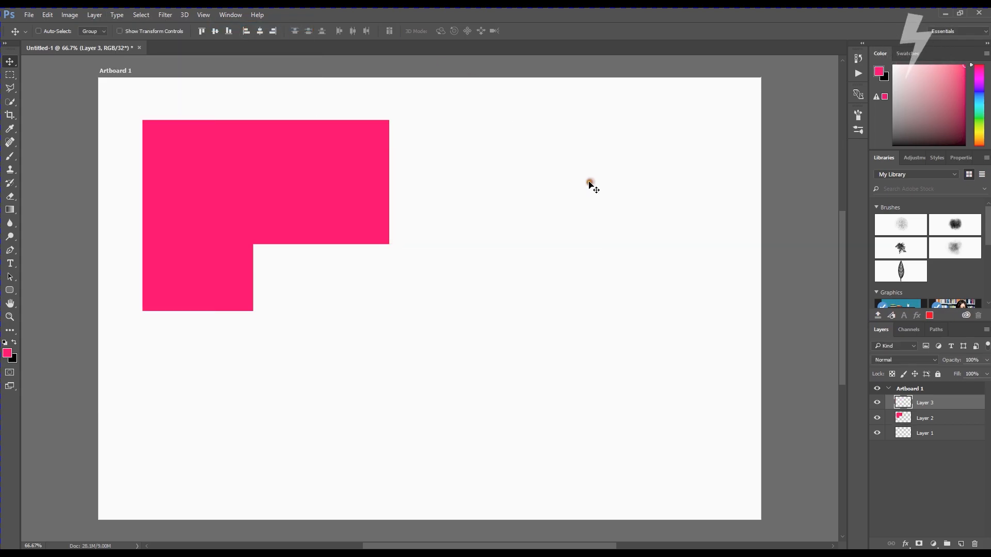
- Draw an irregular freehand Lasso selection in the empty lower-right area of the artboard
click(11, 89)
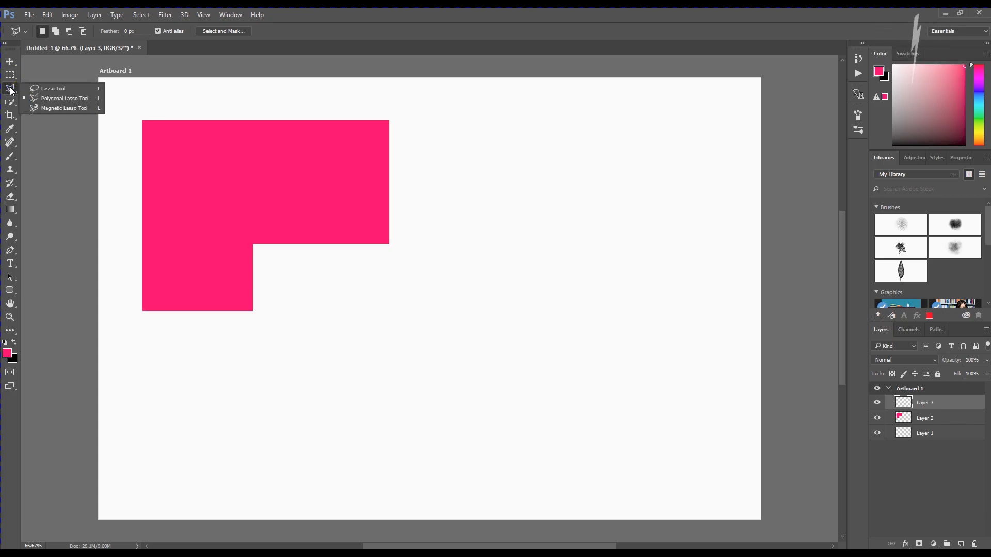
click(79, 87)
mouse_move(554, 211)
mouse_down()
mouse_move(509, 235)
mouse_move(404, 345)
mouse_move(622, 416)
mouse_move(621, 256)
mouse_move(571, 215)
mouse_move(544, 215)
mouse_up()
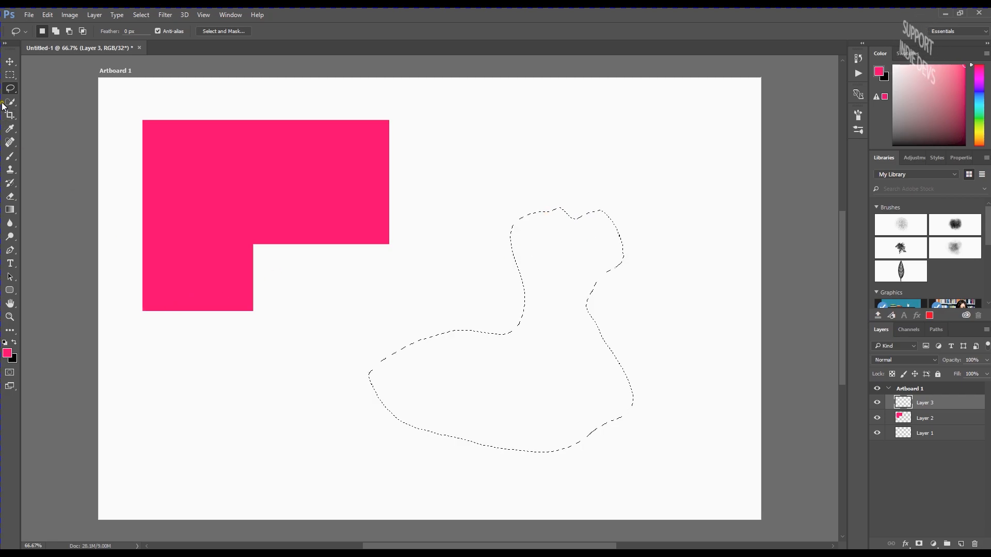
- Outline a large seven-sided selection around the artboard's centre with the Polygonal Lasso, and clear it
right_click(13, 88)
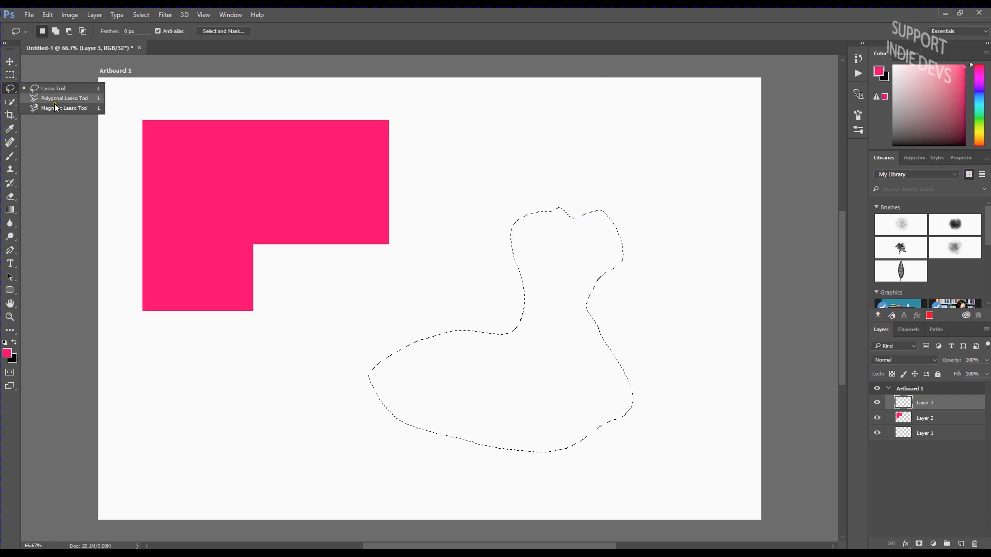
click(55, 101)
click(464, 169)
click(320, 298)
click(334, 399)
click(489, 468)
click(637, 382)
click(624, 268)
click(536, 158)
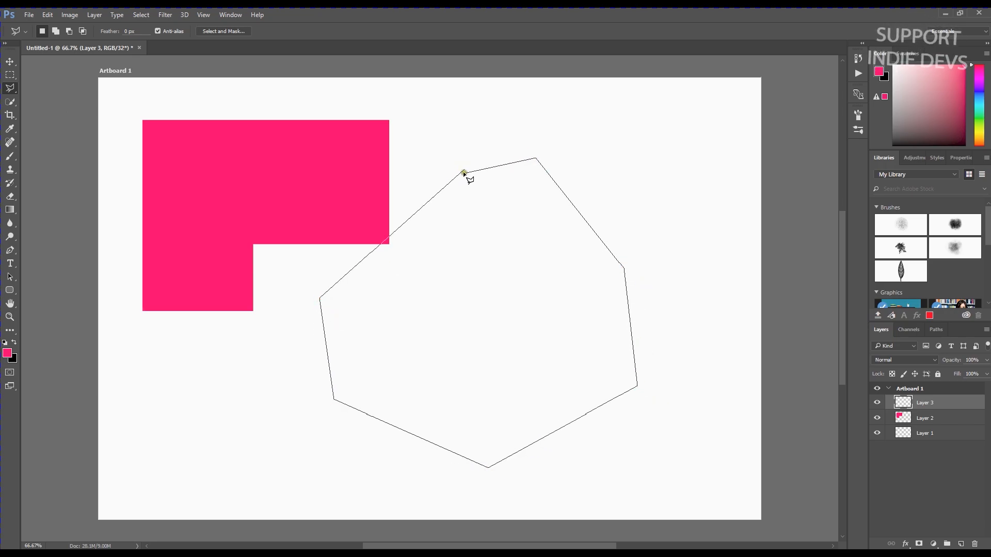
click(465, 171)
click(464, 170)
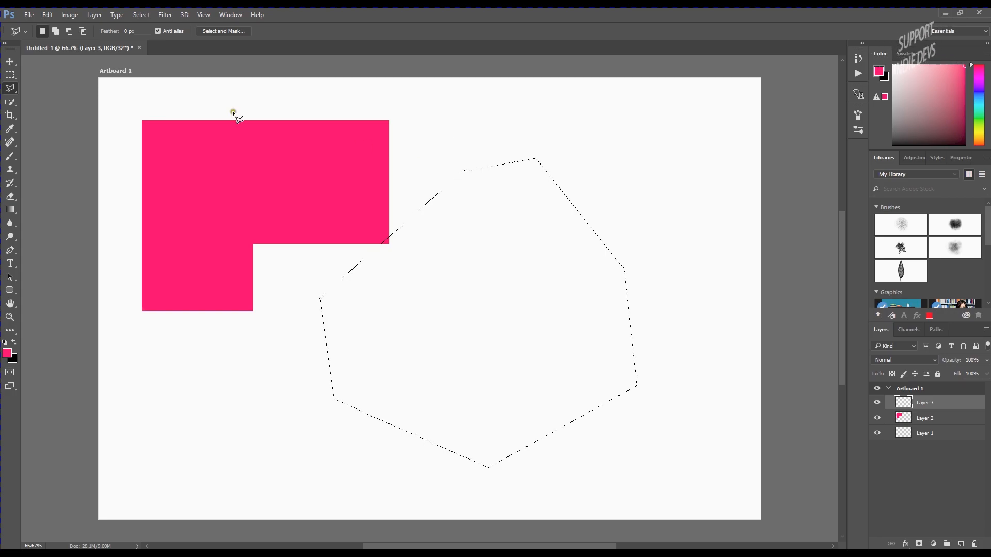
click(16, 74)
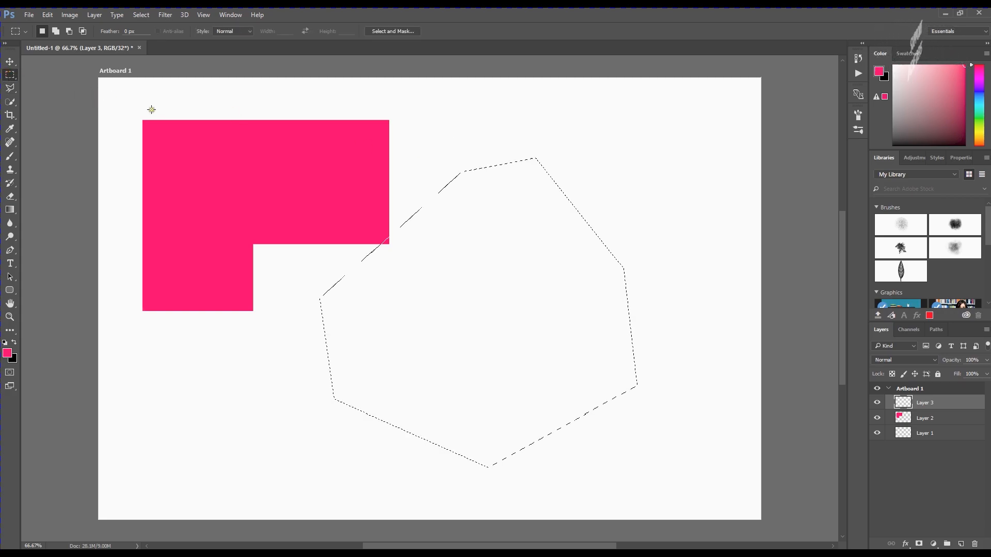
click(138, 98)
- Outline a zigzag band-shaped selection with the Polygonal Lasso, running from the lower middle to the upper right of the artboard
click(12, 90)
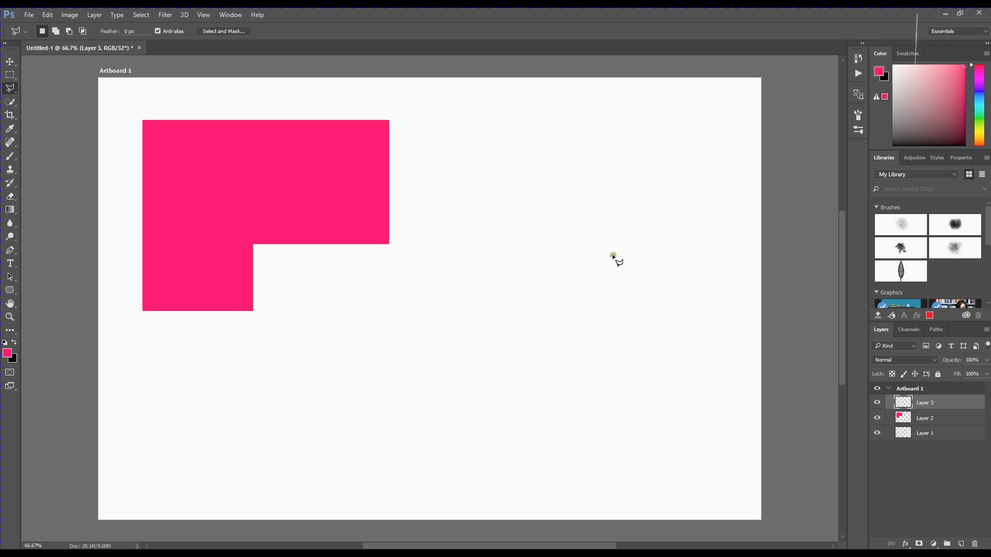
click(601, 232)
click(453, 227)
click(392, 313)
click(363, 411)
click(448, 422)
click(485, 311)
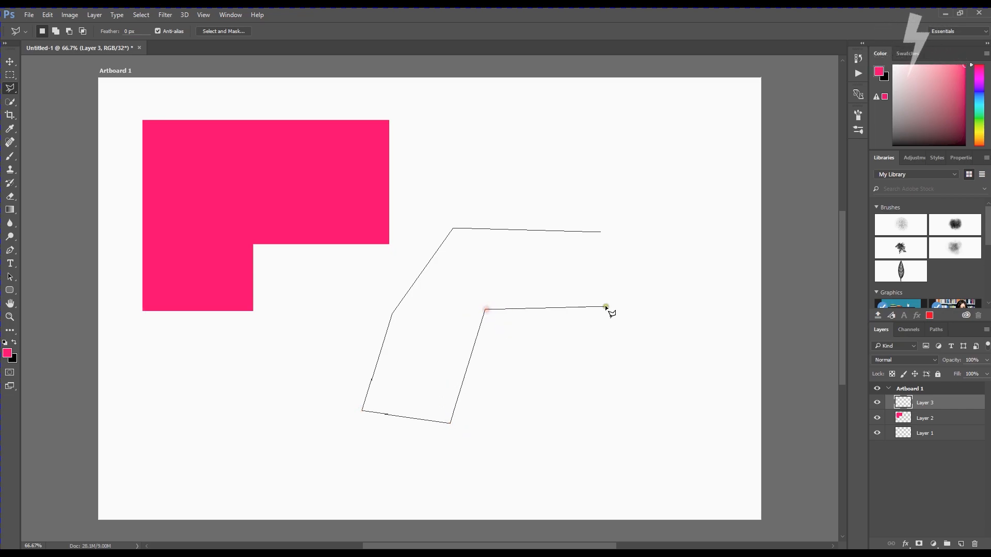
click(724, 197)
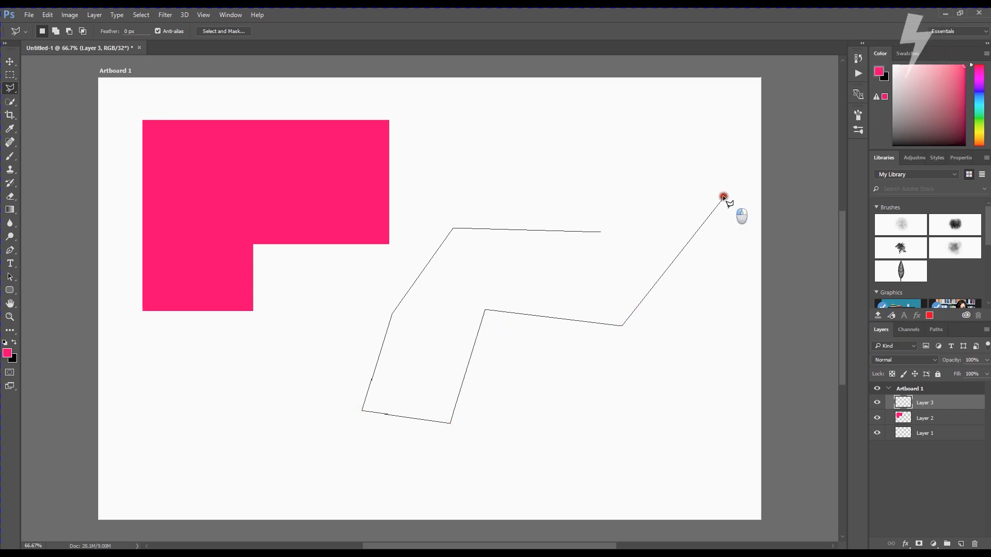
click(621, 178)
click(602, 232)
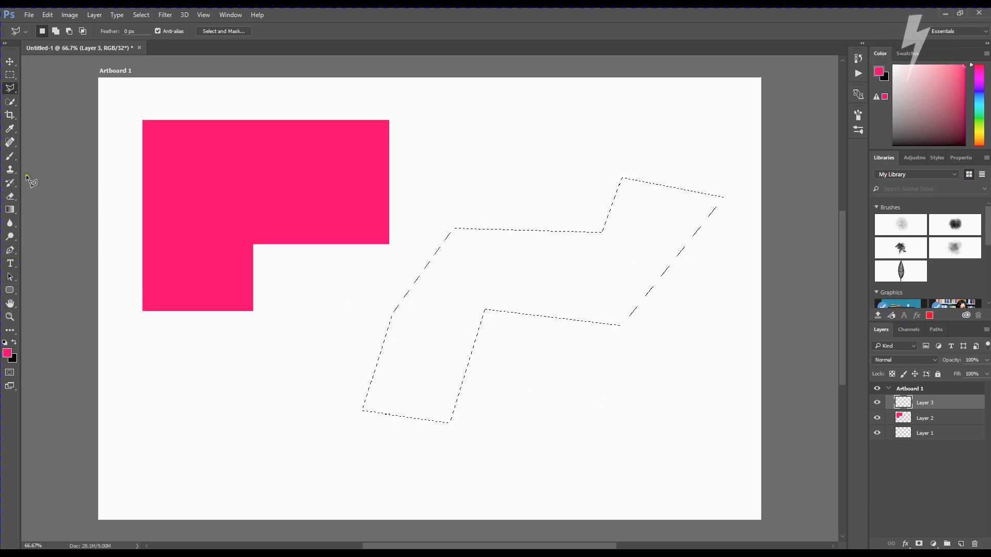
- Set the brush's foreground colour to bright green with hue 109°, saturation 100% and brightness 100%
click(11, 157)
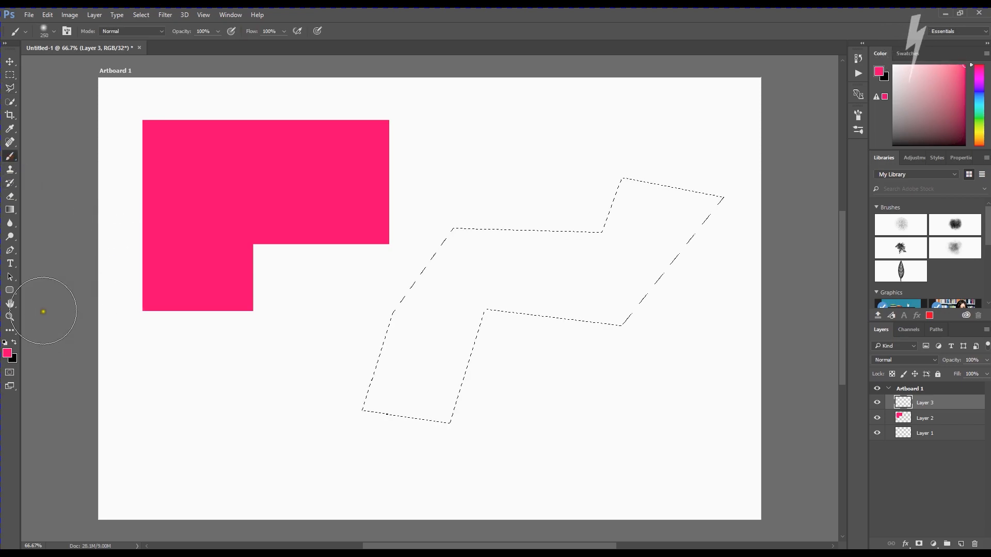
click(8, 355)
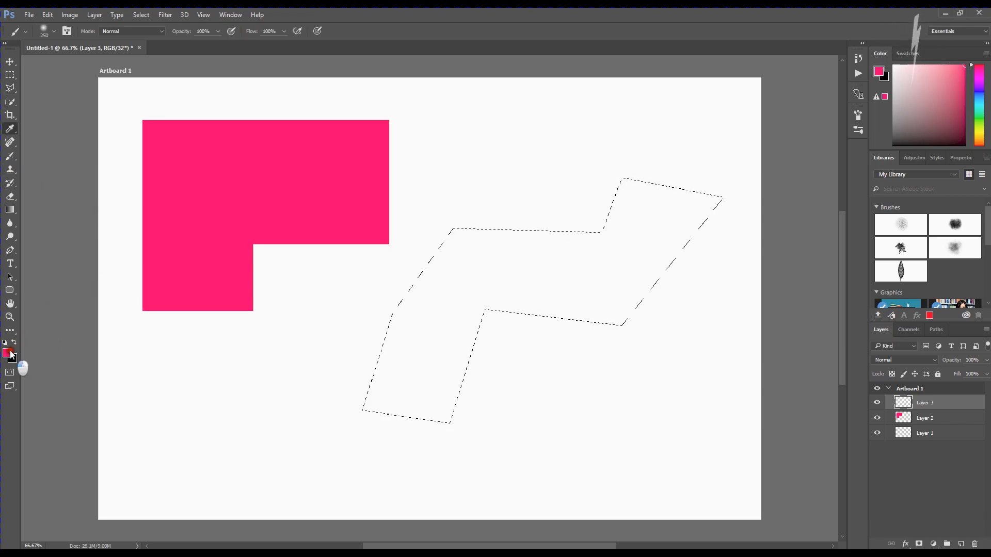
drag(677, 267, 677, 299)
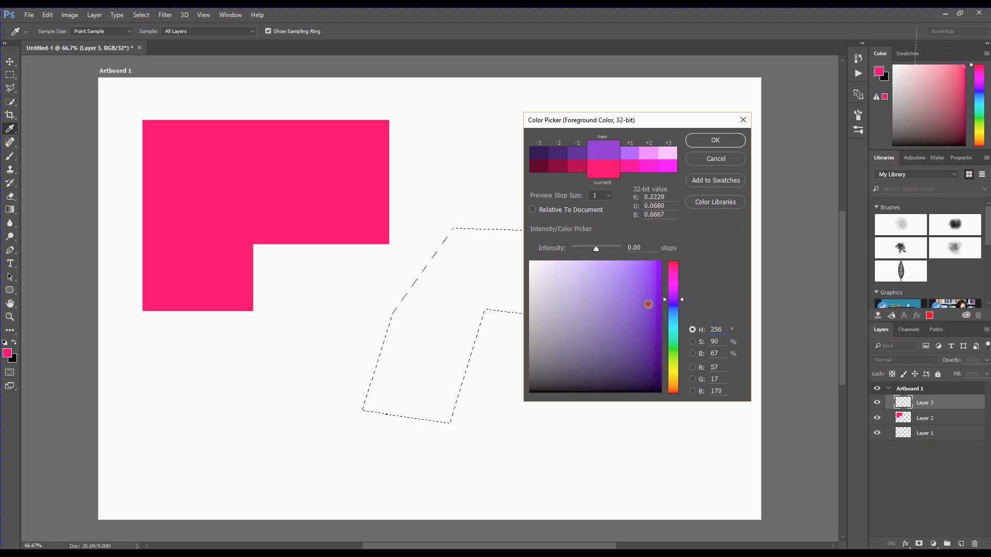
click(672, 354)
drag(648, 305, 672, 249)
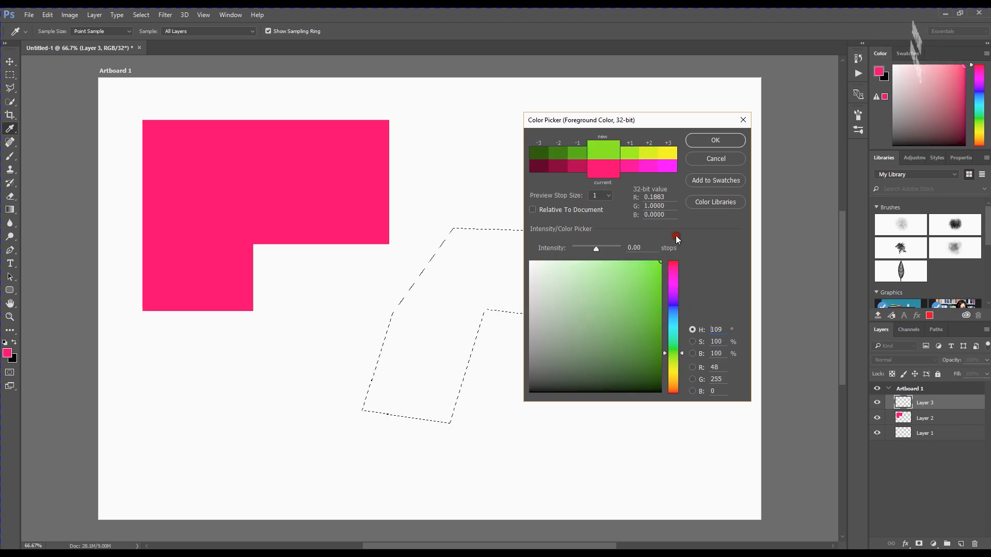
click(742, 140)
- Paint the whole zigzag selection green with the Brush on the new layer and deselect it
key(b)
mouse_move(562, 281)
mouse_down()
mouse_move(637, 188)
mouse_move(657, 296)
mouse_move(577, 320)
mouse_move(422, 341)
mouse_up()
mouse_move(457, 313)
mouse_down()
mouse_move(477, 331)
mouse_move(482, 265)
mouse_move(614, 227)
mouse_move(653, 195)
mouse_move(706, 194)
mouse_up()
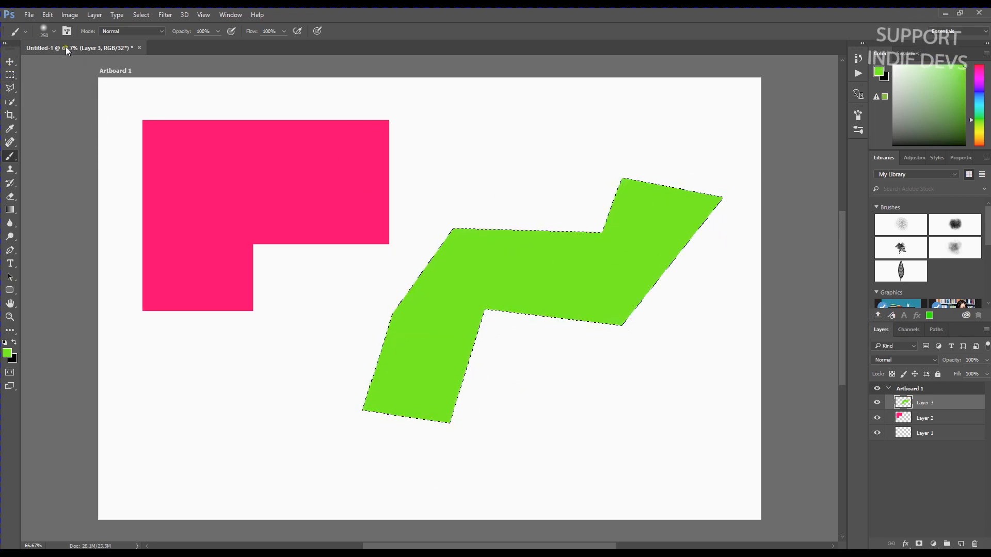
click(136, 15)
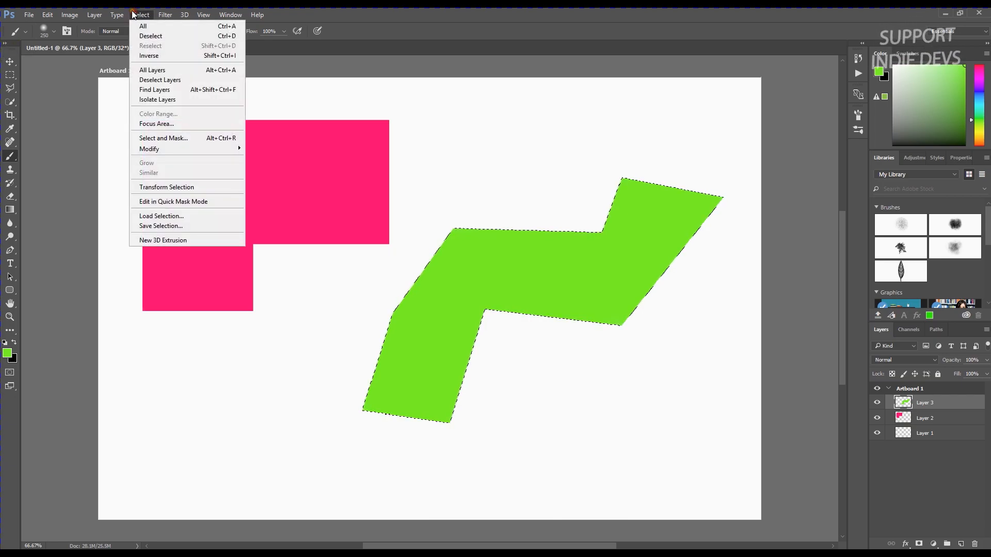
click(170, 36)
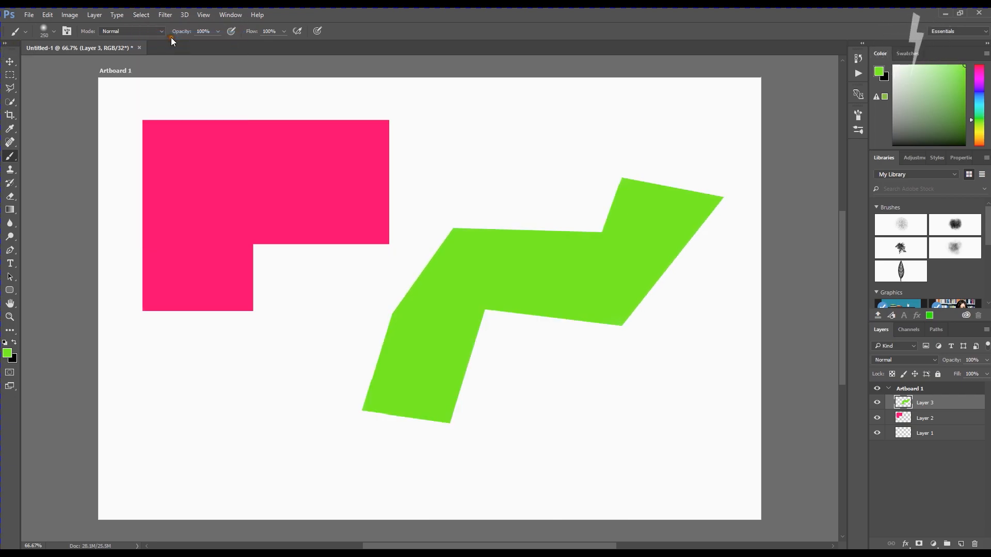
- Move the green zigzag shape toward the lower left so that it overlaps the pink shape's corner
click(10, 61)
mouse_move(498, 261)
mouse_down()
mouse_move(278, 246)
mouse_move(347, 256)
mouse_move(443, 310)
mouse_move(348, 206)
mouse_move(521, 259)
mouse_move(587, 332)
mouse_move(574, 317)
mouse_move(449, 274)
mouse_move(305, 330)
mouse_up()
drag(380, 307, 417, 319)
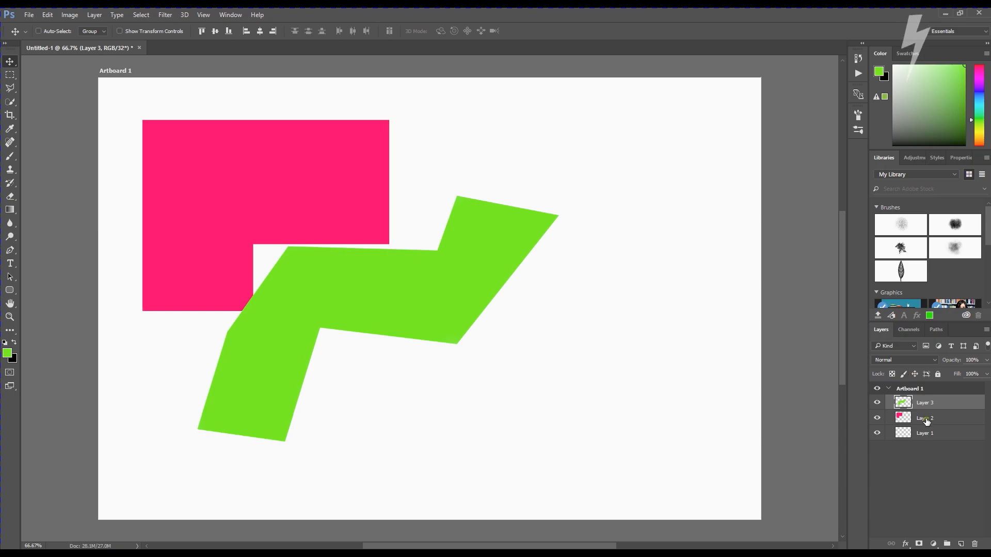
- Add a new empty layer directly above Layer 1, keeping the default layer settings
click(934, 437)
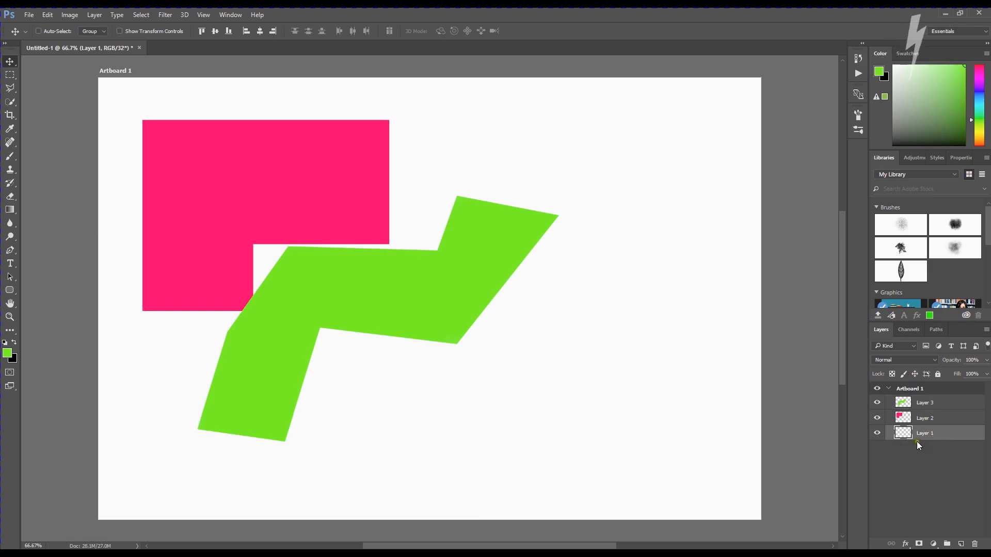
click(95, 15)
mouse_move(155, 26)
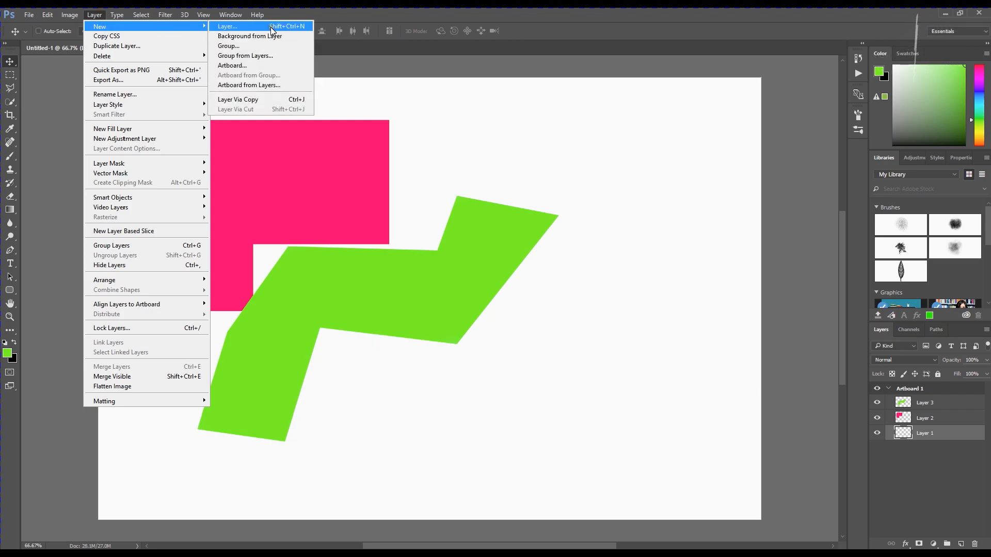
click(243, 26)
click(586, 180)
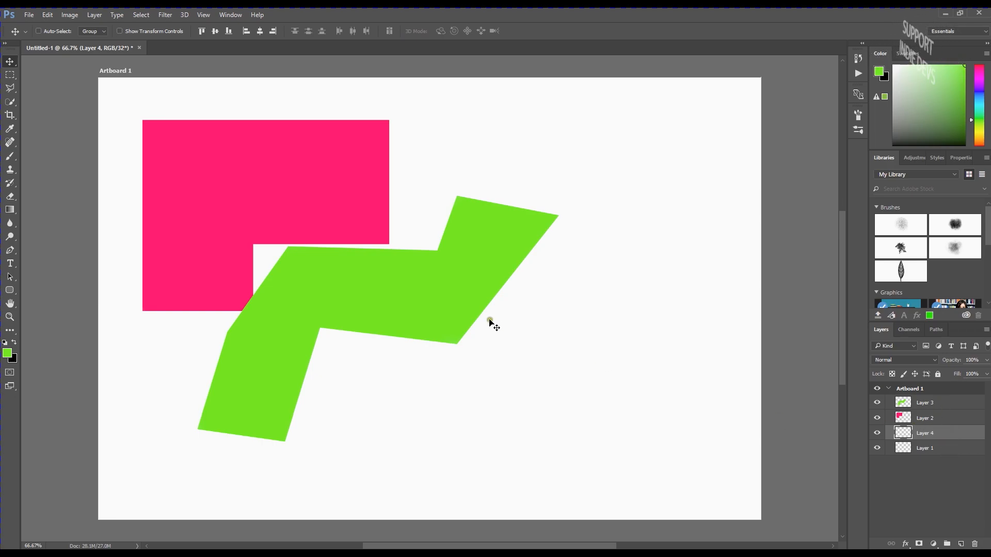
- Fill the new layer with the Violet, Orange linear gradient, running from the artboard's lower-left corner to its upper-right corner
click(9, 210)
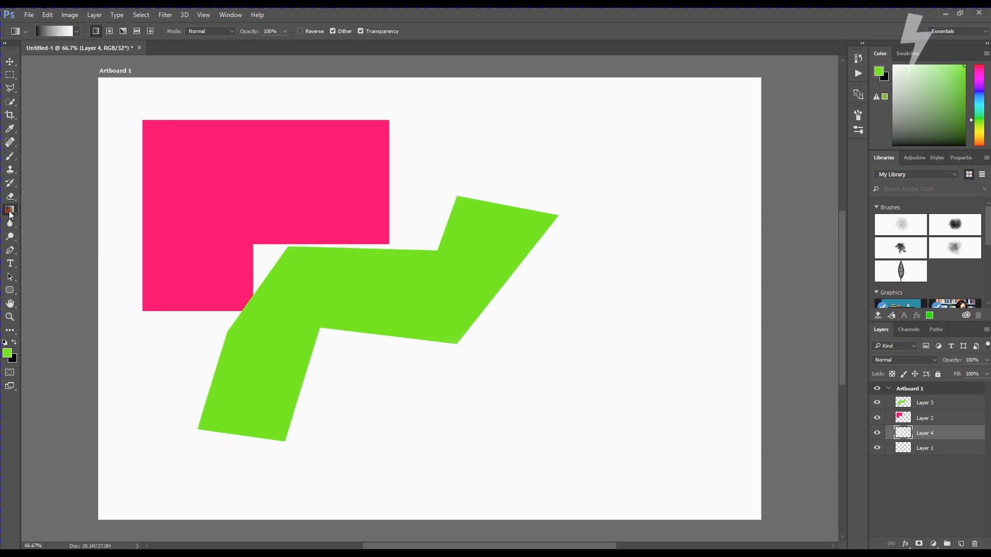
click(54, 31)
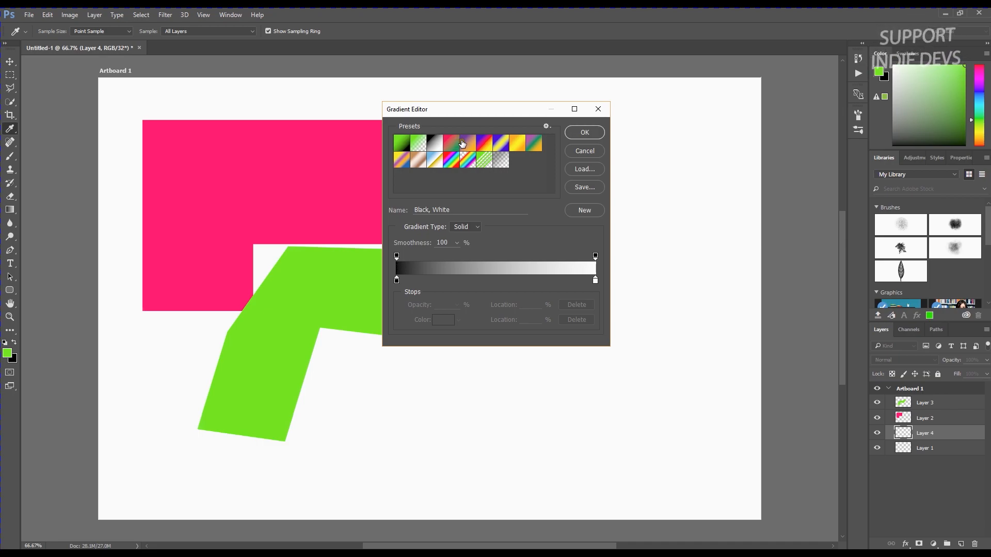
click(462, 143)
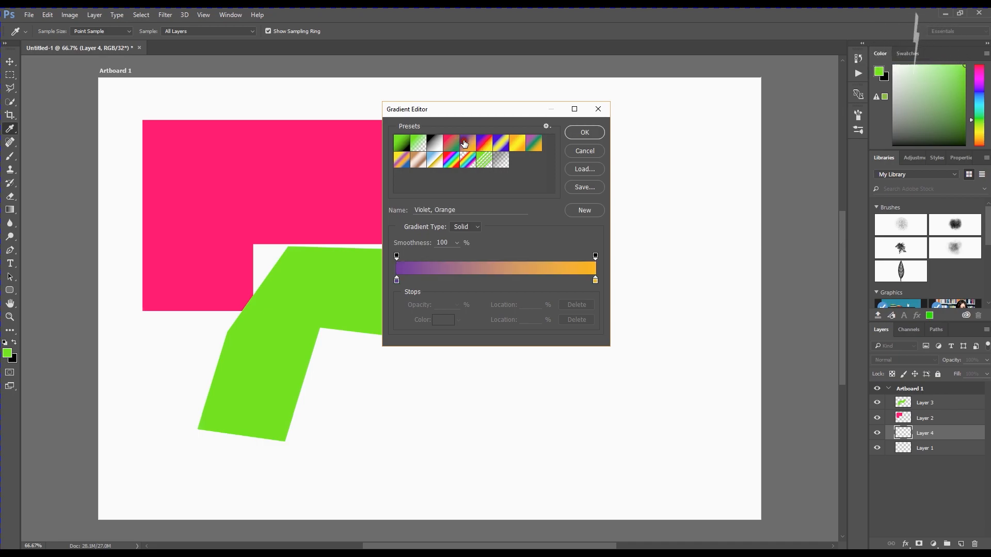
click(585, 133)
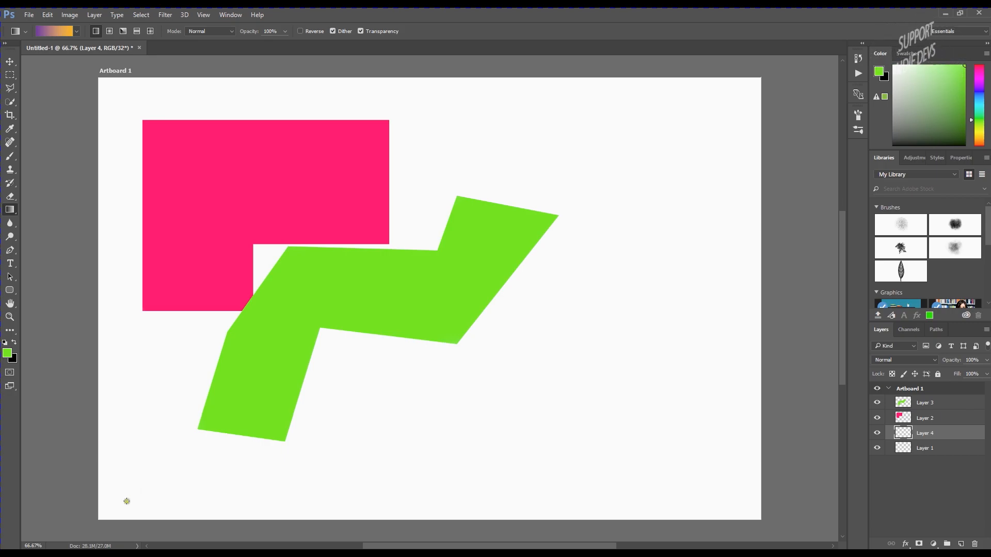
drag(112, 509, 754, 85)
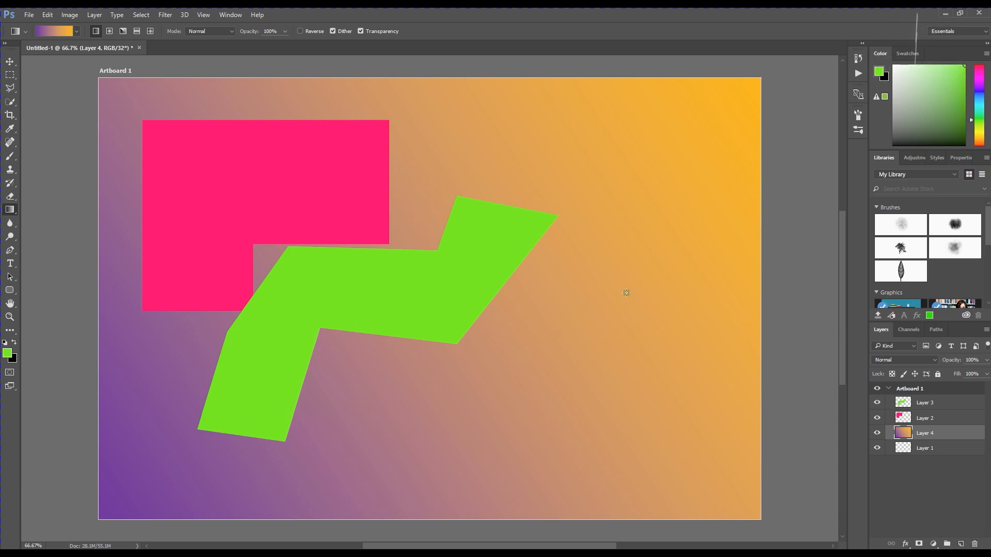
- Move the green zigzag shape on Layer 3 to the artboard's upper right, clear of the pink shape
click(957, 402)
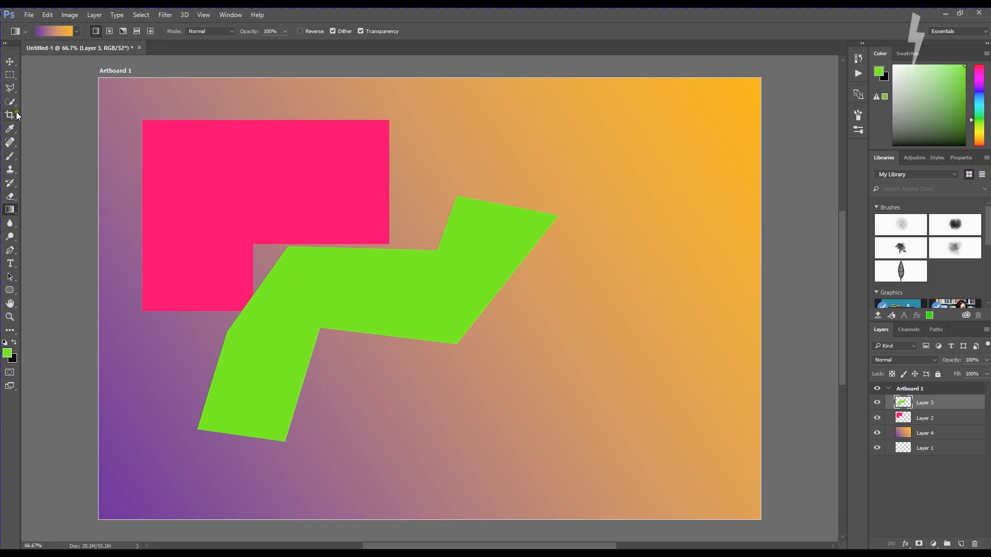
key(v)
drag(403, 294, 573, 224)
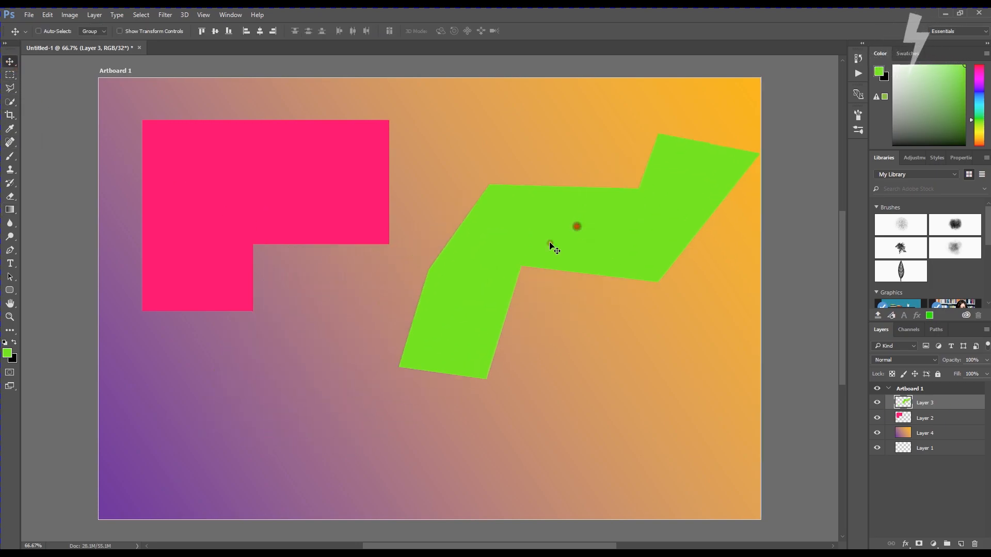
drag(487, 240, 458, 237)
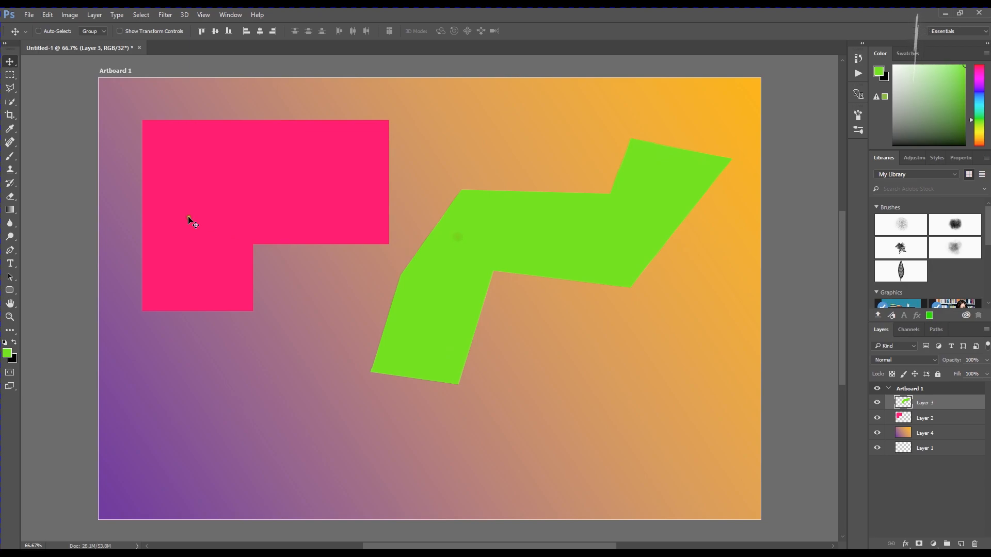
- Set the Type tool's font to Myriad Pro Light
click(10, 264)
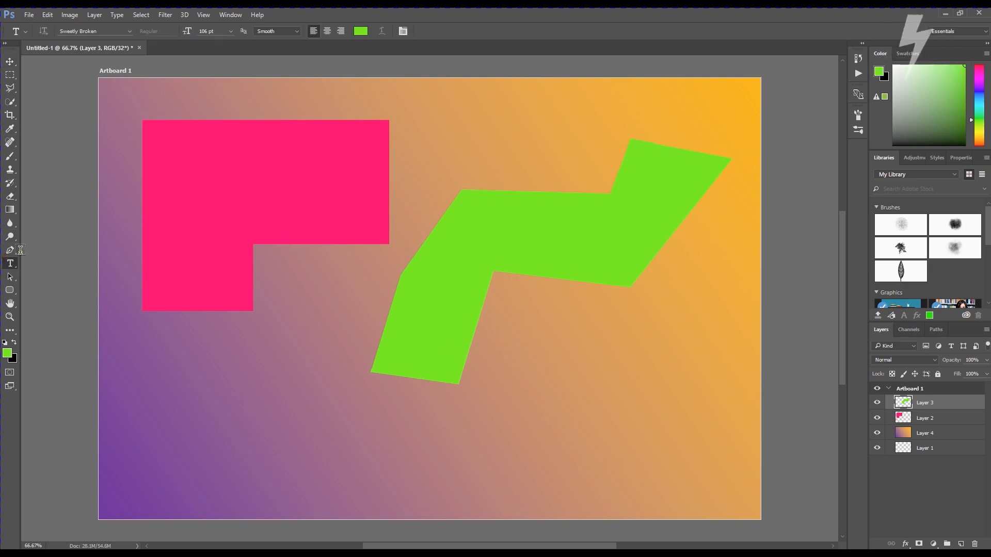
click(111, 31)
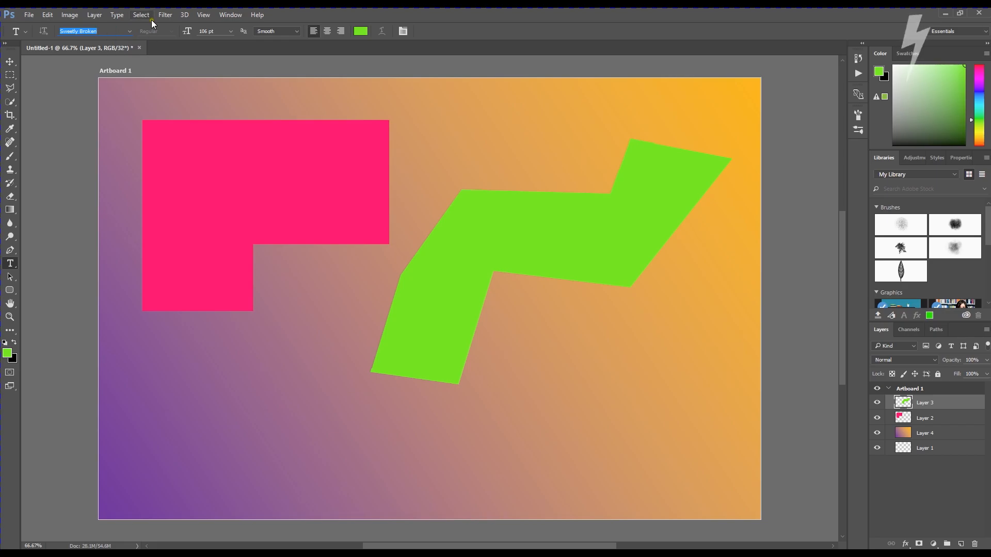
text(myriad)
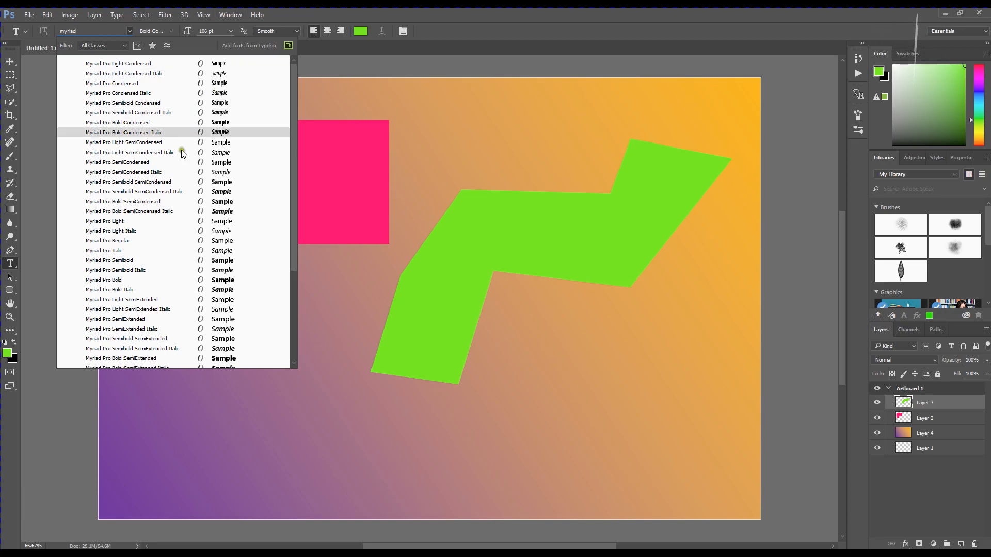
click(184, 217)
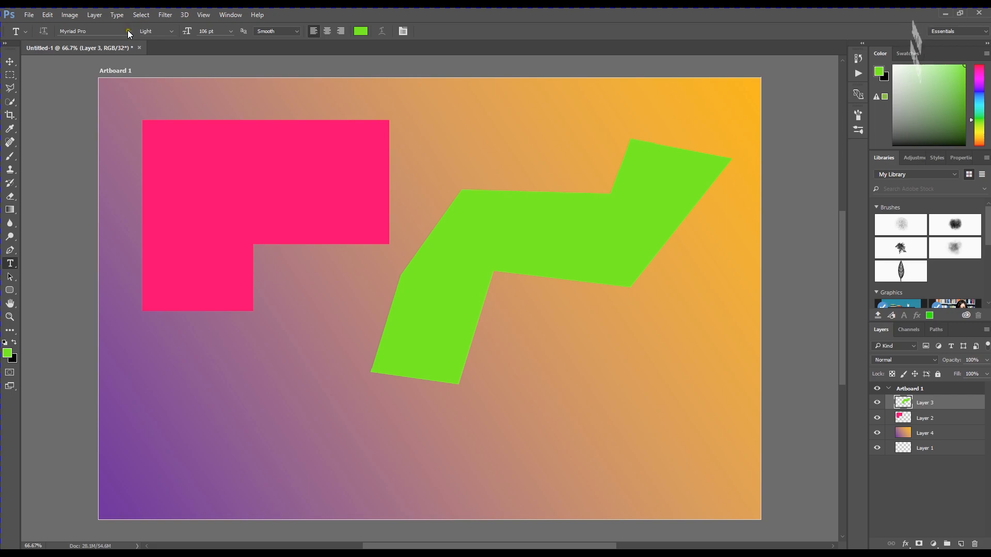
- Change the font to Arial Regular and write "Hello" in a wide text box across the artboard's middle
click(128, 29)
scroll(166, 173, down, 4)
click(183, 154)
drag(188, 243, 688, 402)
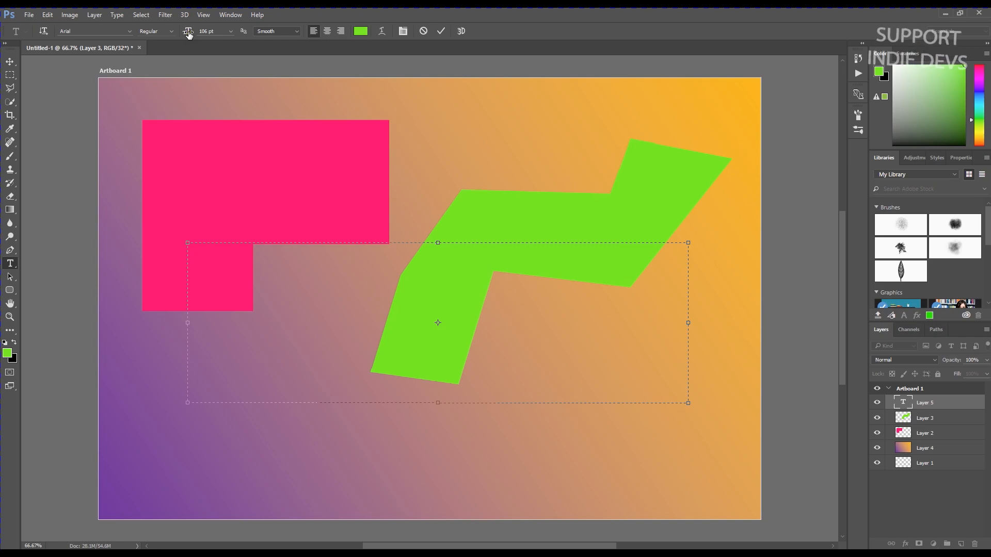
text(Help)
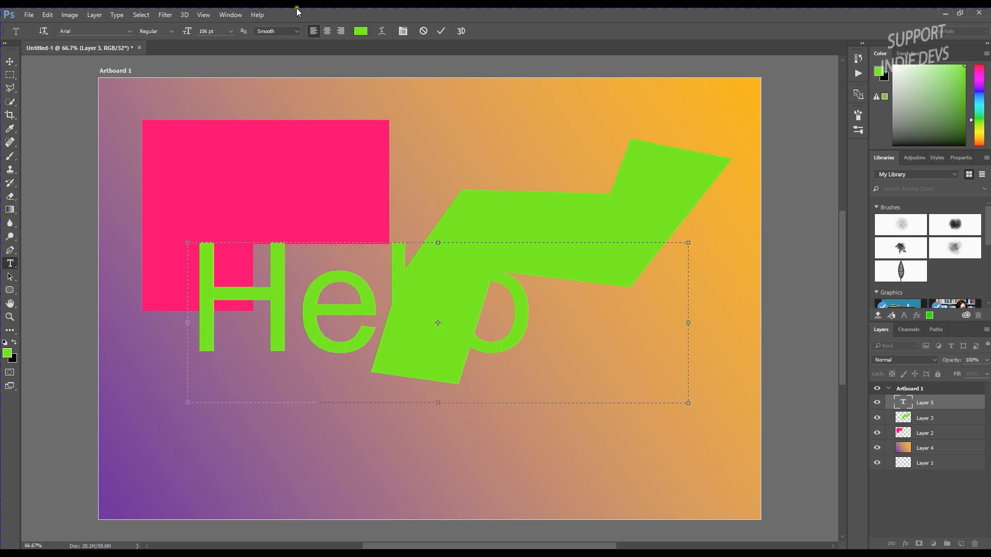
- Reduce the whole Hello text to a font size of 94 pt
drag(554, 305, 177, 315)
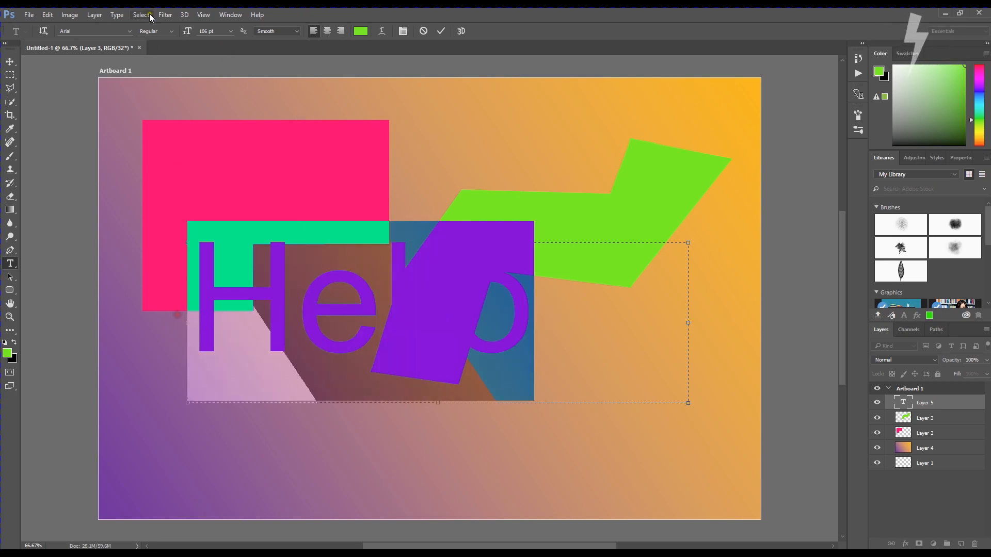
click(188, 32)
mouse_move(188, 32)
mouse_down()
mouse_move(167, 38)
mouse_move(207, 41)
mouse_move(170, 47)
mouse_move(181, 47)
mouse_up()
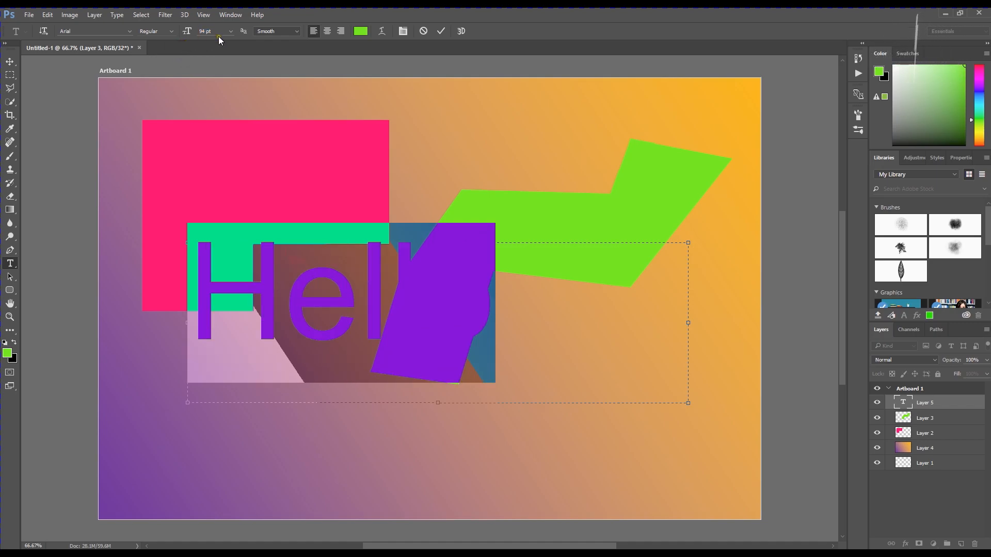
- Set the Hello text's colour to blue-violet with hue 244°, saturation 100% and brightness 100%
click(362, 31)
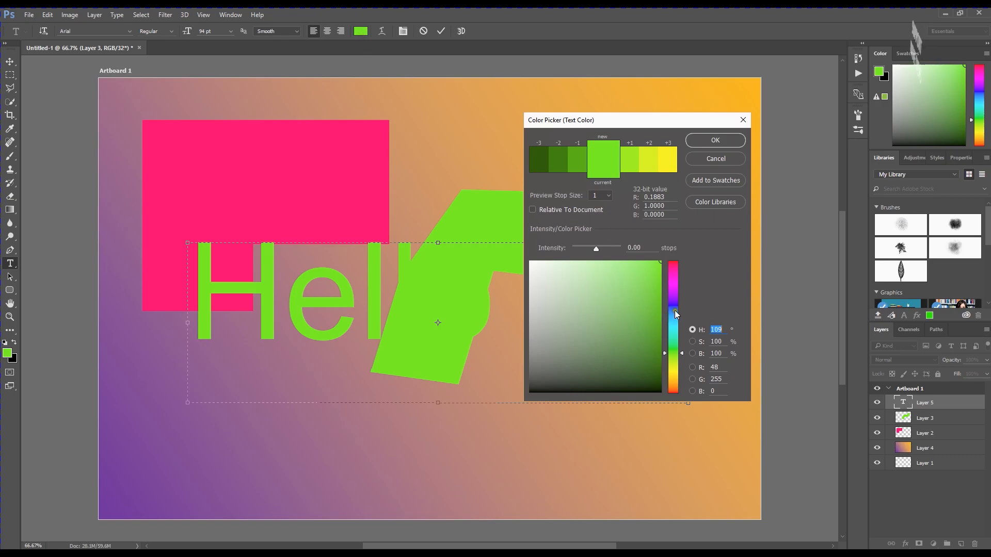
click(677, 267)
drag(676, 267, 676, 303)
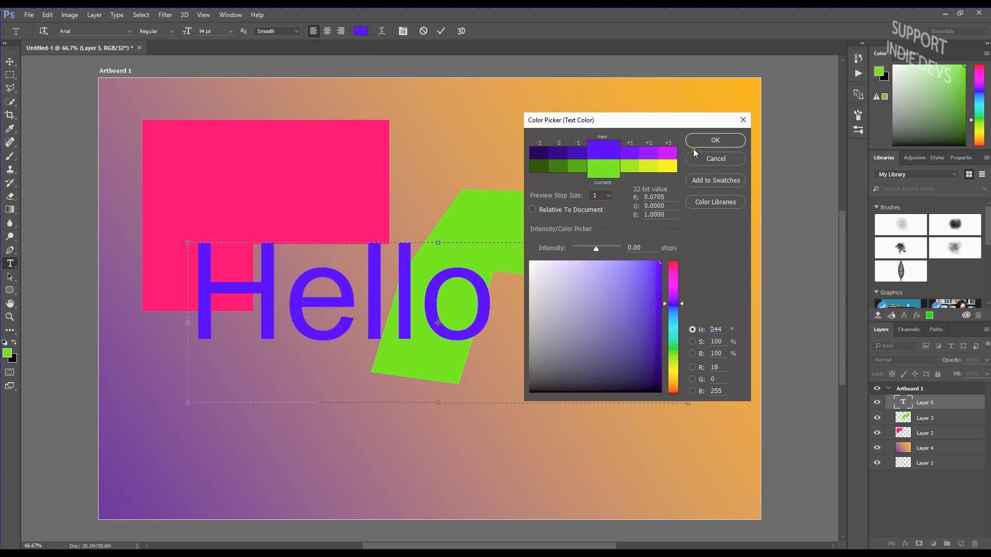
click(710, 141)
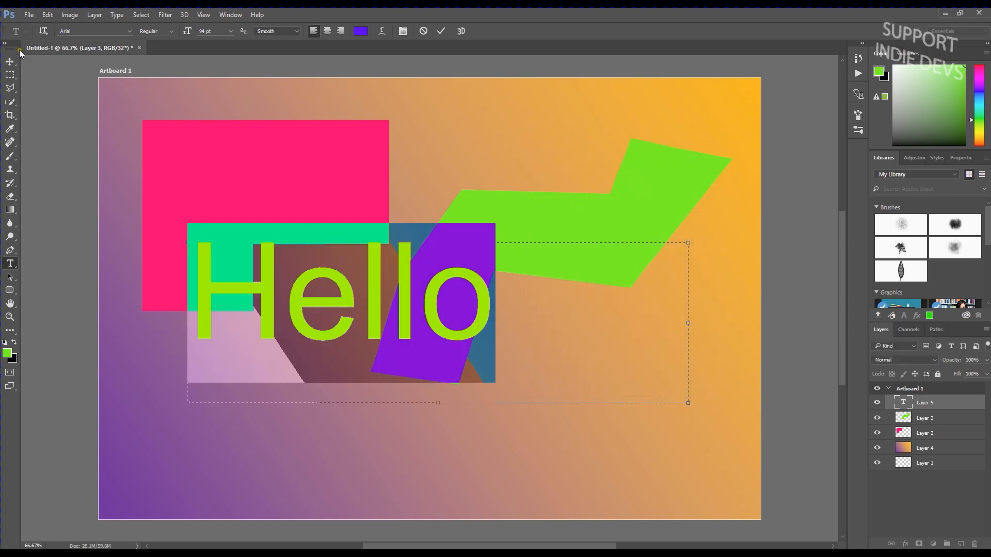
- Move the Hello text to roughly the artboard's centre, and reopen its text for editing and commit it
click(10, 61)
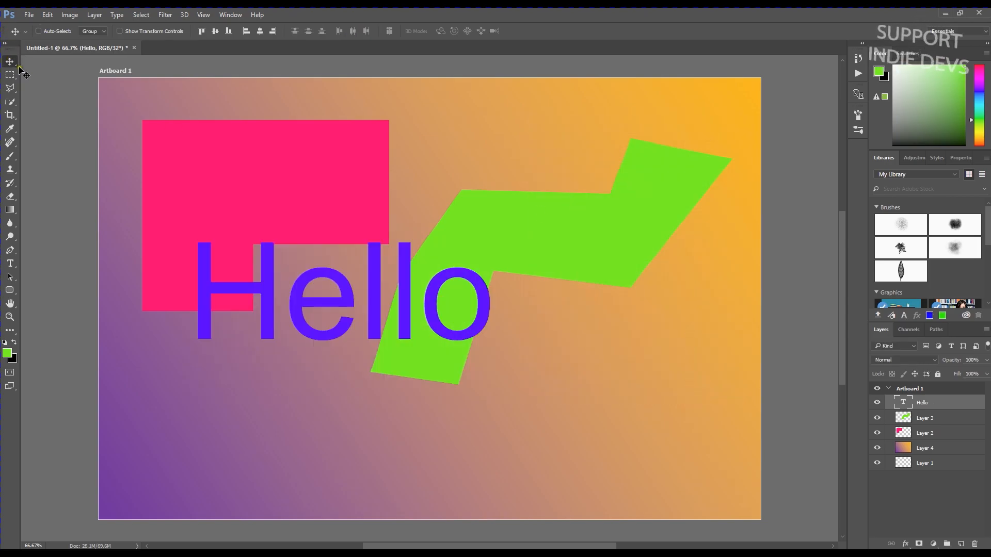
drag(318, 289, 408, 358)
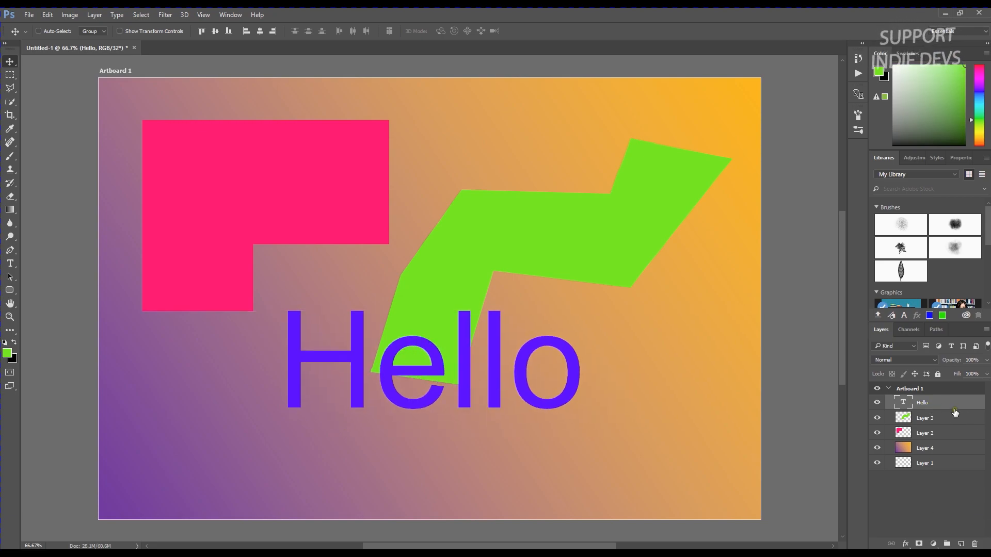
drag(471, 367, 467, 304)
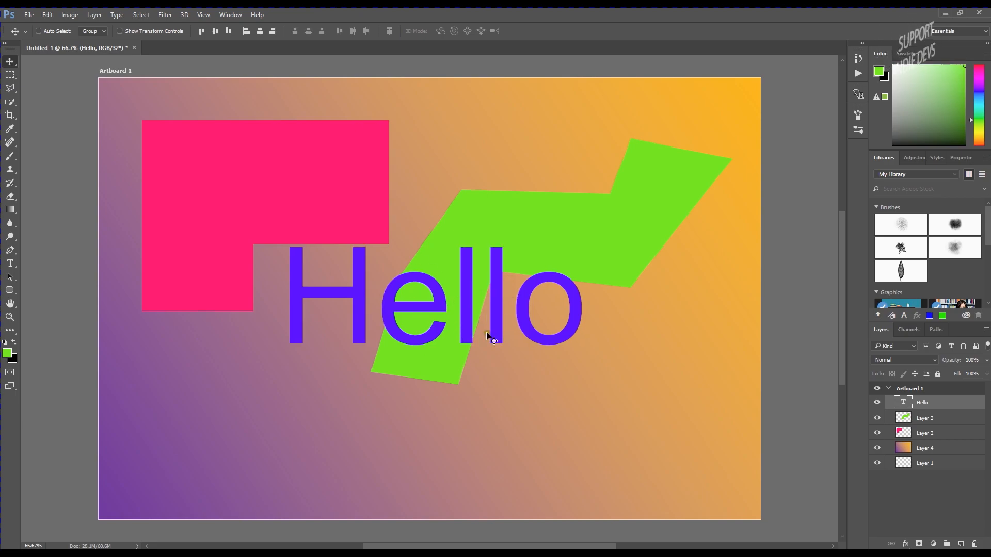
double_click(903, 402)
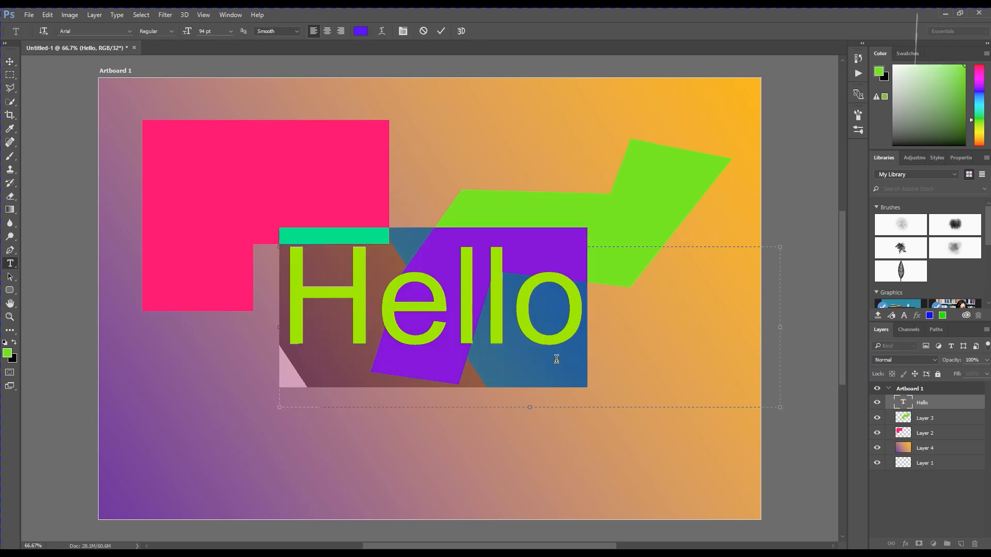
click(442, 31)
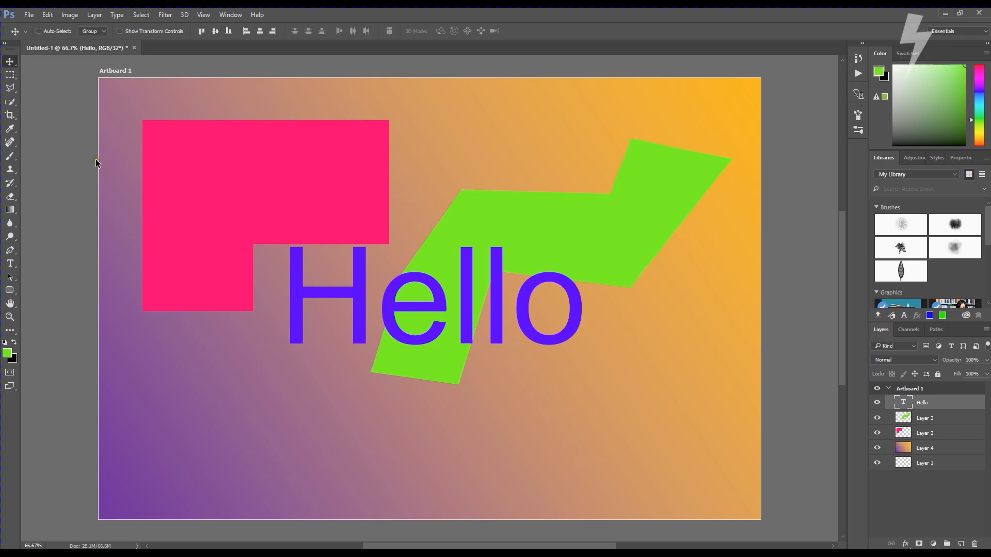
- Add a new empty layer named Layer 5 above the Hello text layer
click(94, 15)
mouse_move(93, 31)
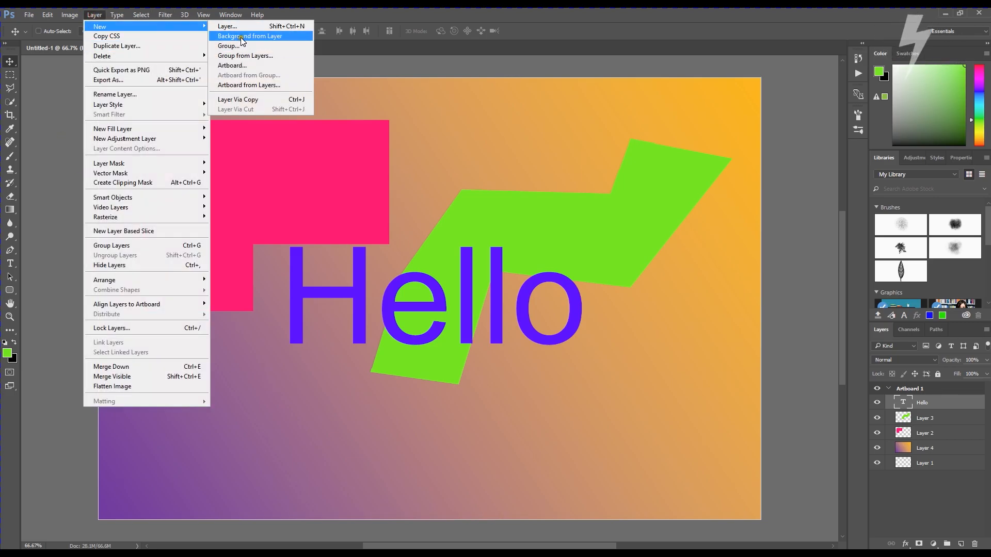
click(256, 27)
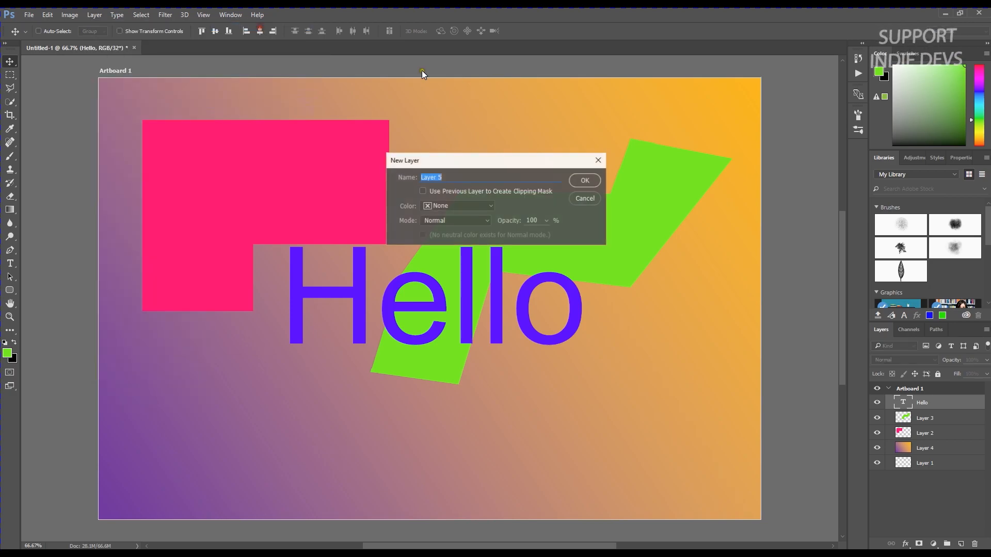
click(597, 178)
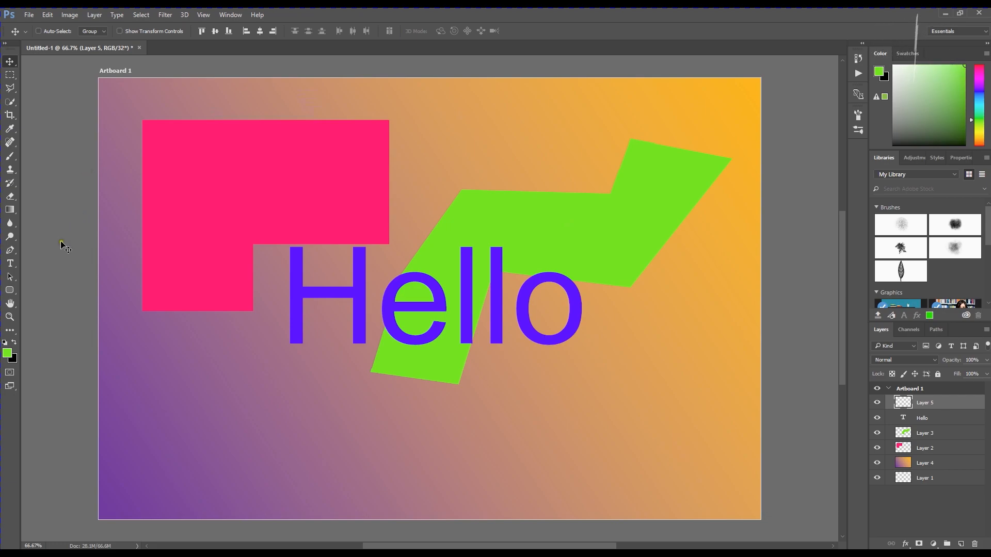
- Draw a green rounded rectangle about 1340 × 836 px over the artboard's centre, and set the tool's corner radius to 84 px
click(12, 293)
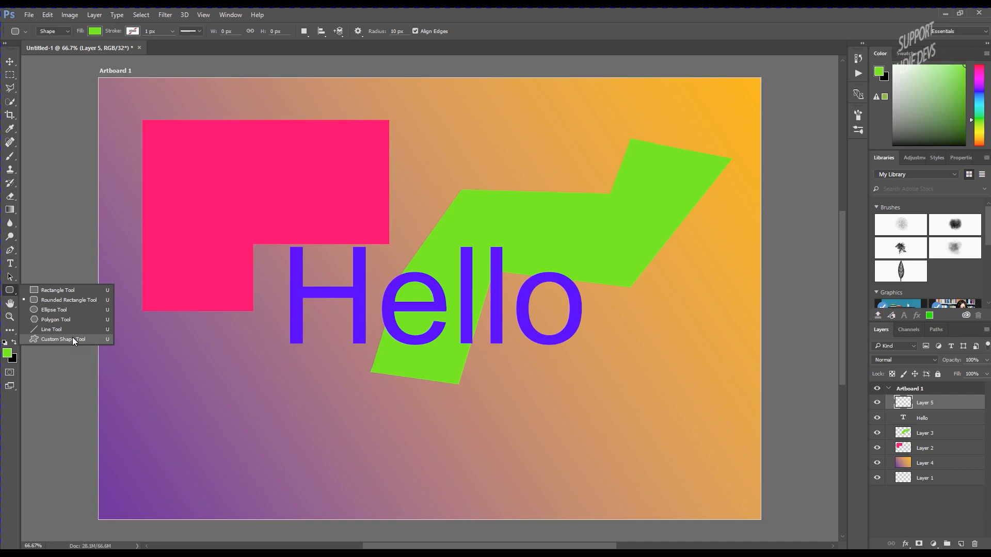
click(65, 301)
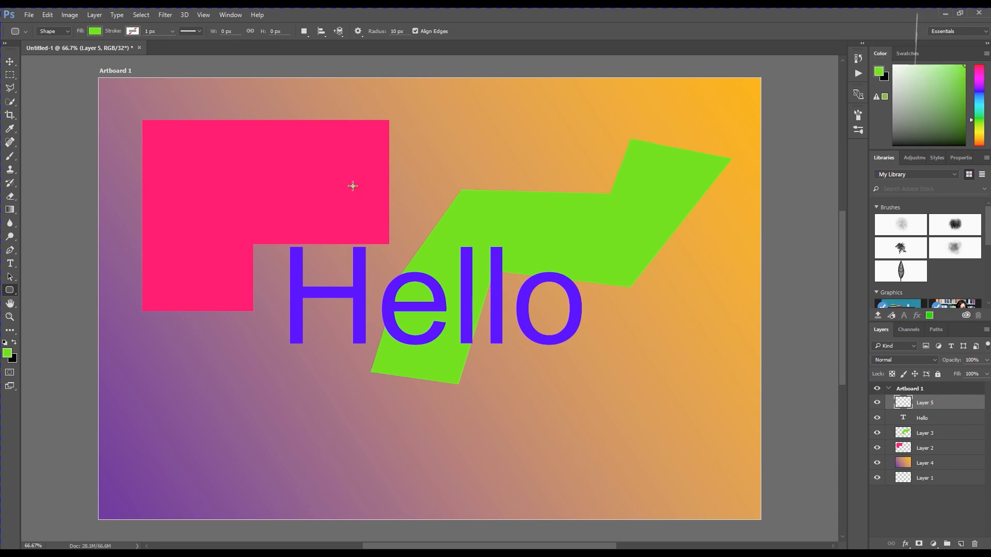
drag(205, 164, 666, 451)
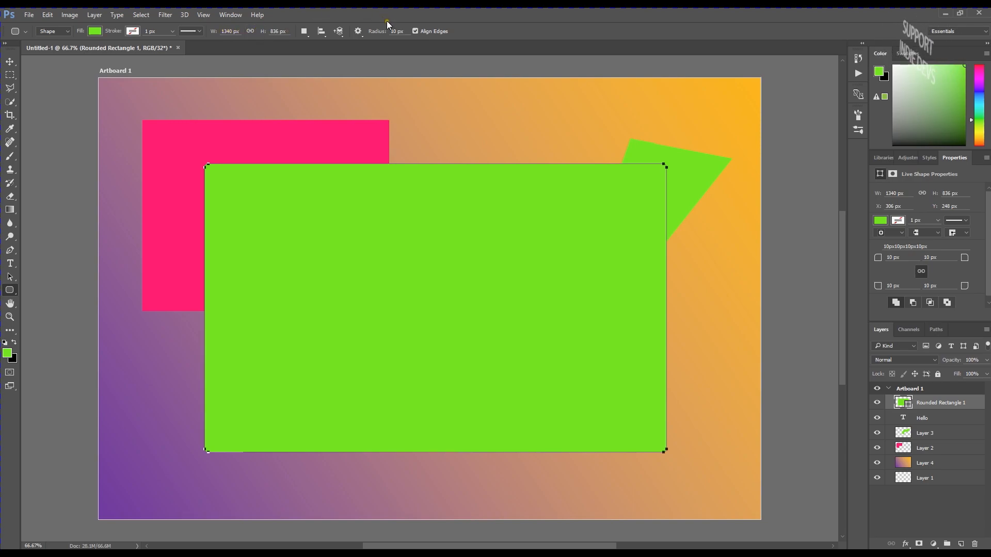
click(378, 34)
drag(378, 33, 397, 33)
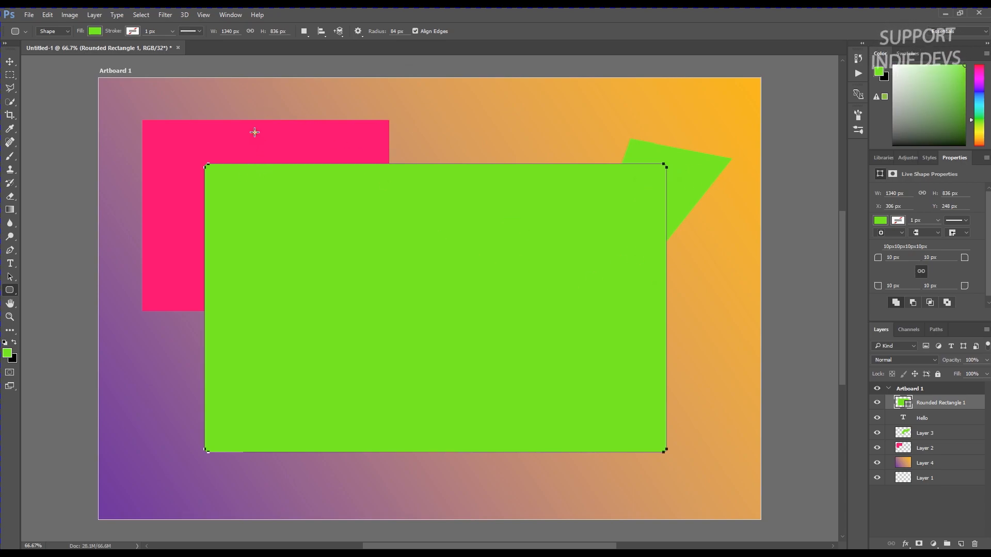
- Draw a second rounded rectangle about 968 × 698 px over the green one, and undo it
drag(282, 152, 614, 393)
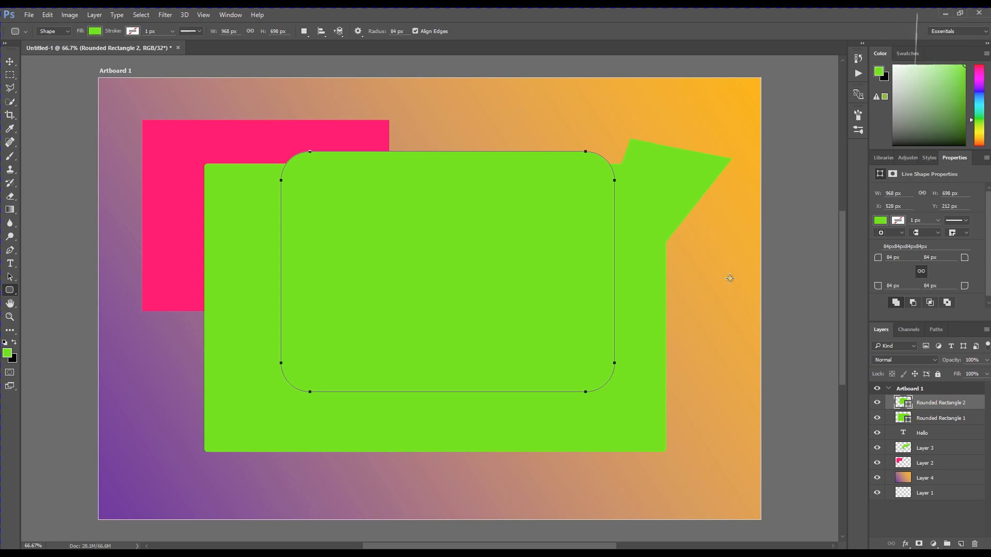
key(ctrl+z)
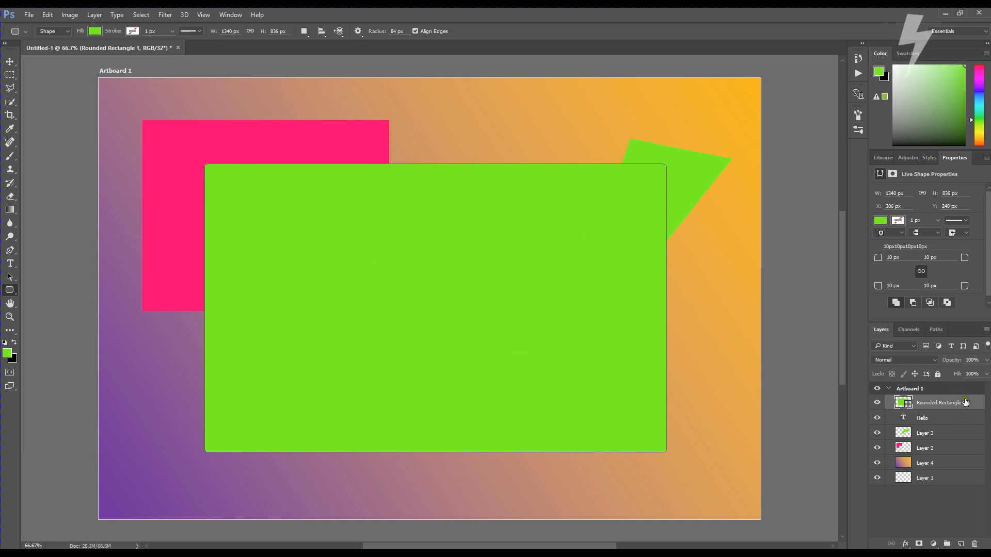
- Move the green rounded rectangle's layer between Layer 2 and Layer 4, and leave the shape tool for the Rectangular Marquee
drag(965, 403, 967, 453)
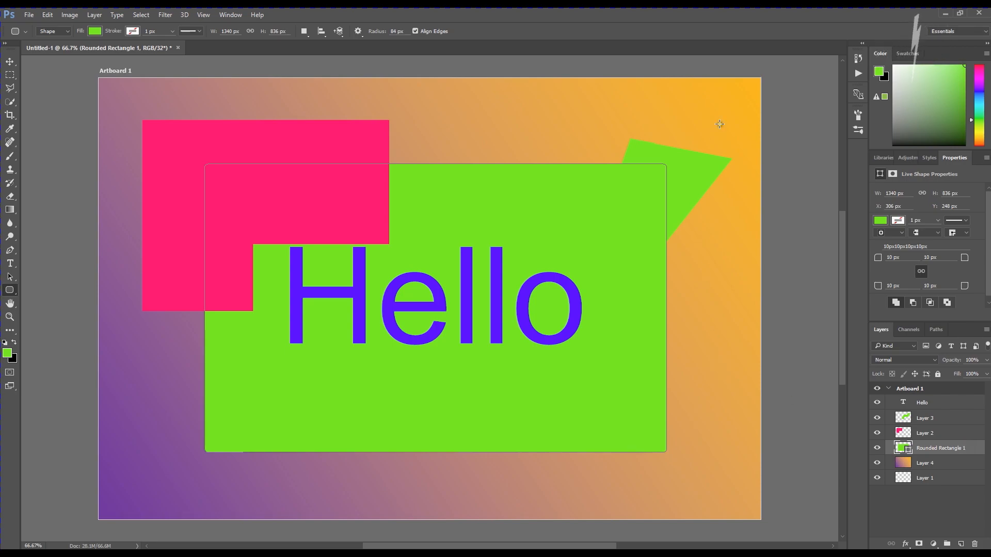
click(10, 74)
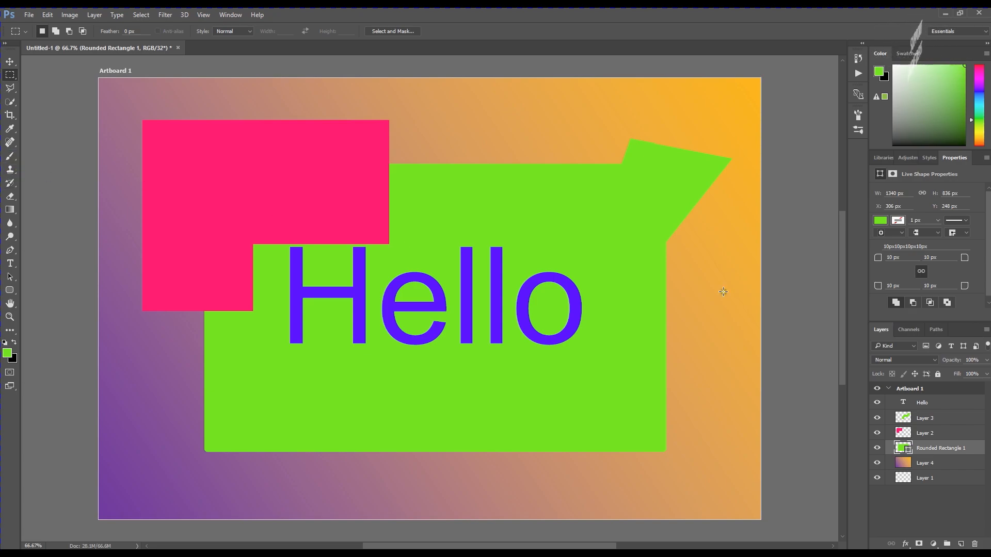
- Add a new empty layer with the default name above the Hello text layer
click(947, 401)
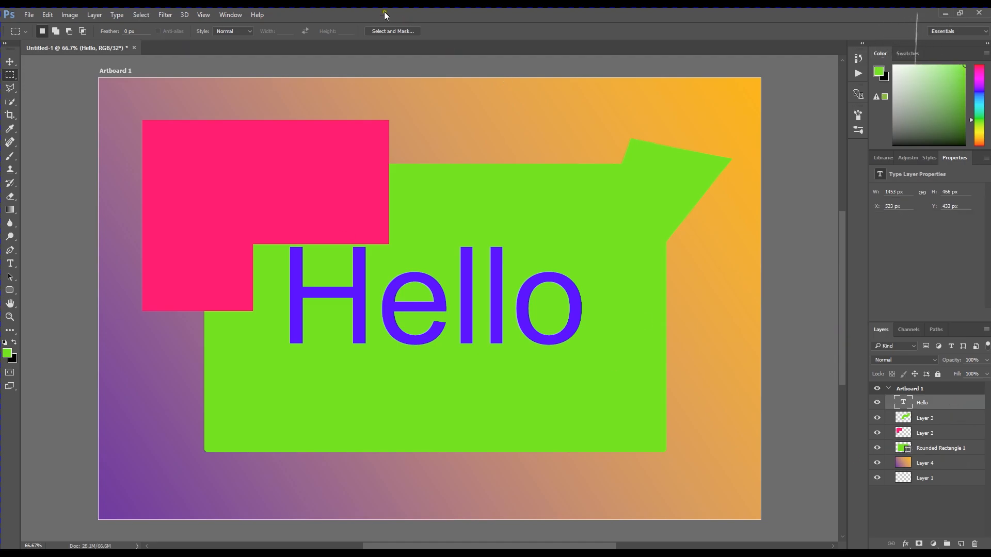
click(88, 15)
mouse_move(103, 26)
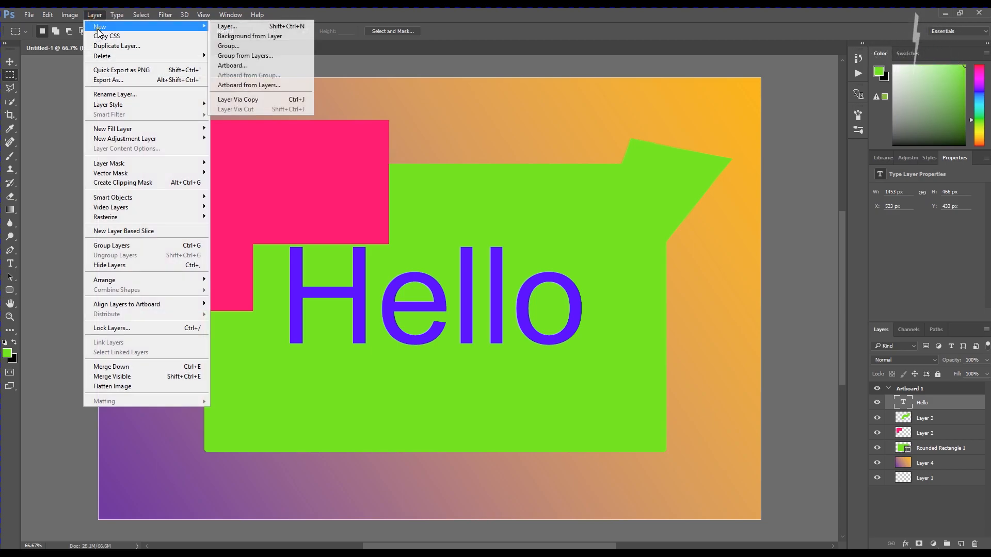
click(250, 26)
click(592, 181)
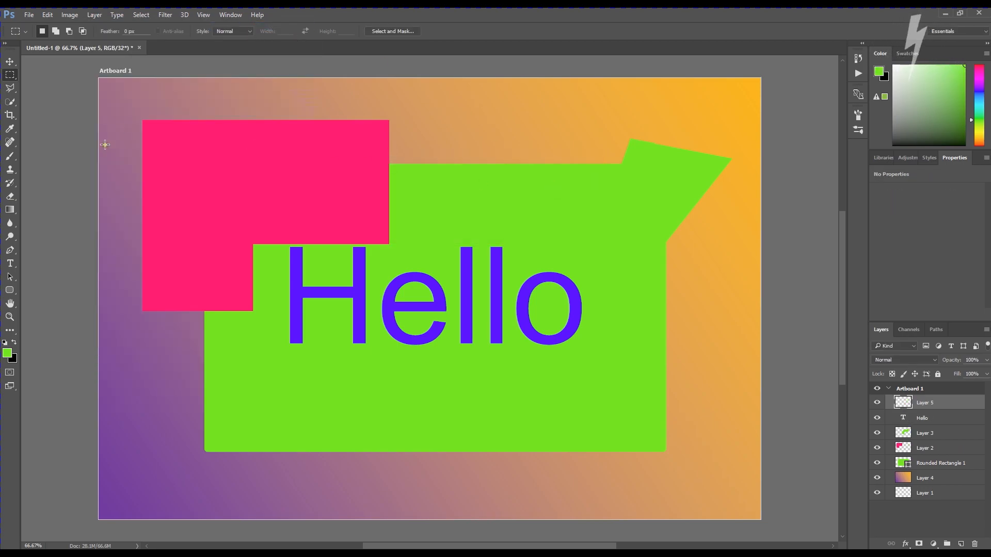
- Set the Clone Stamp to sample all layers with a 200 px brush, and sample the gradient above the green rectangle
click(13, 173)
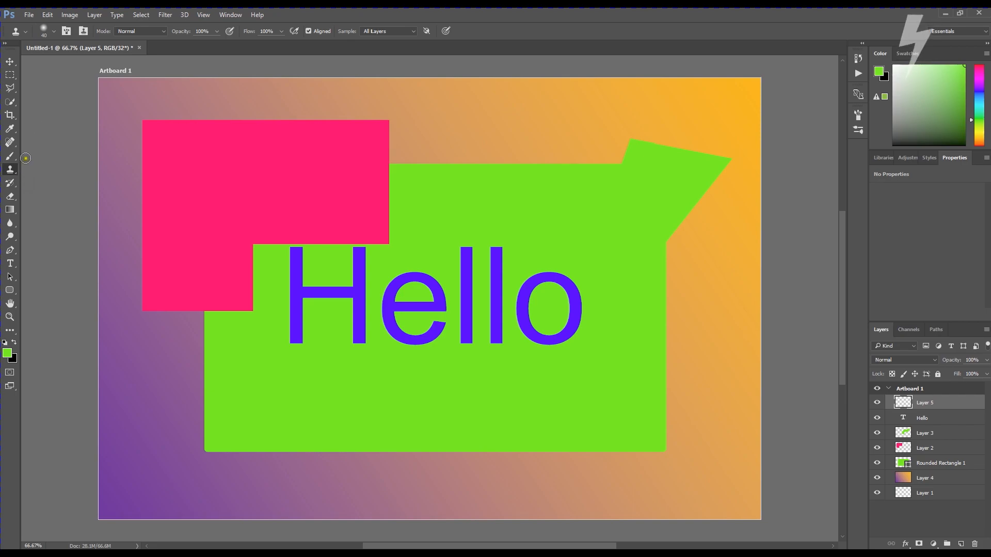
click(412, 32)
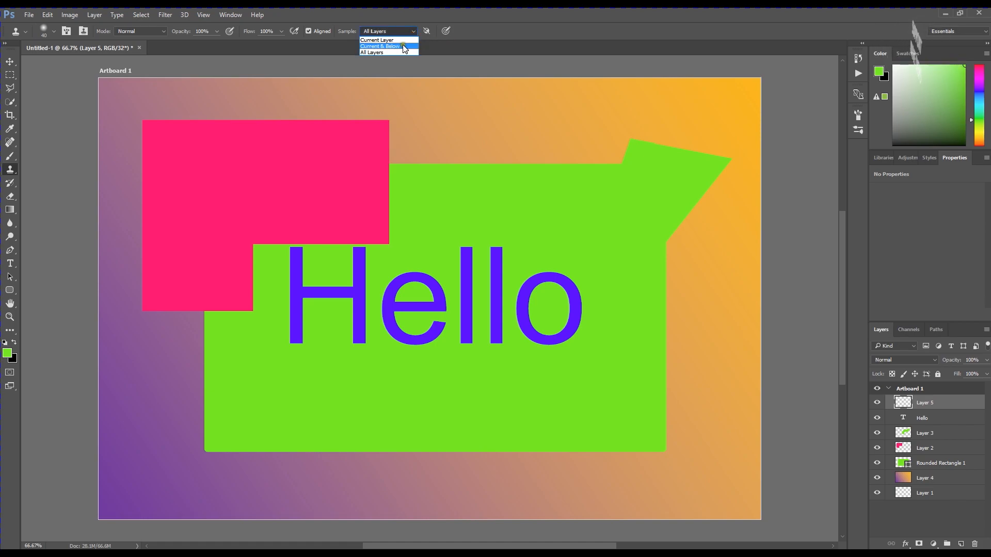
click(406, 52)
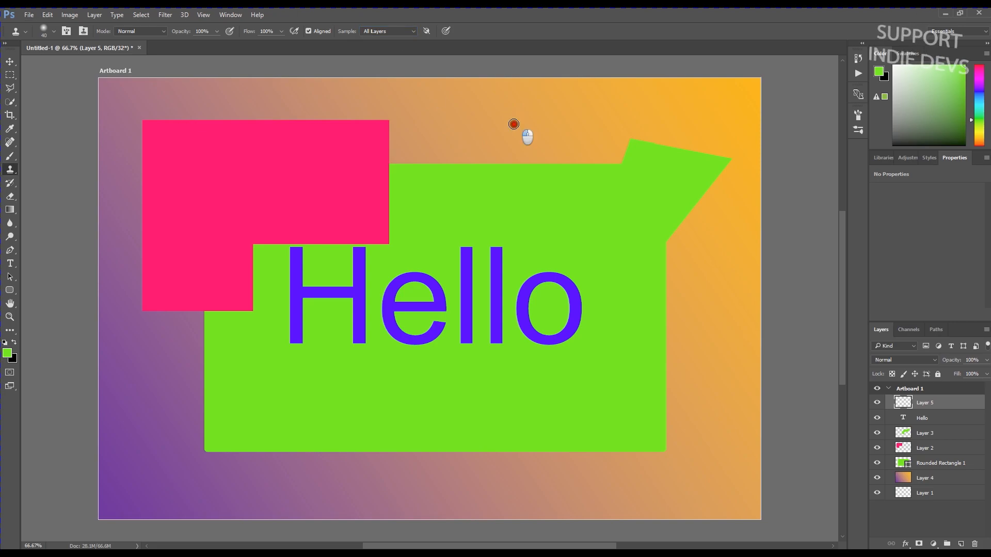
click(513, 123)
click(500, 222)
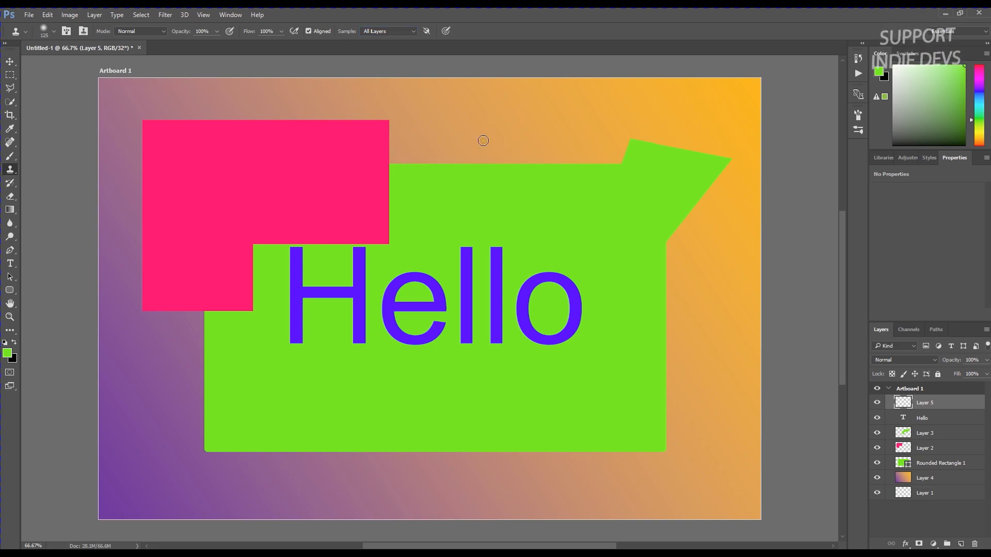
alt+click(479, 136)
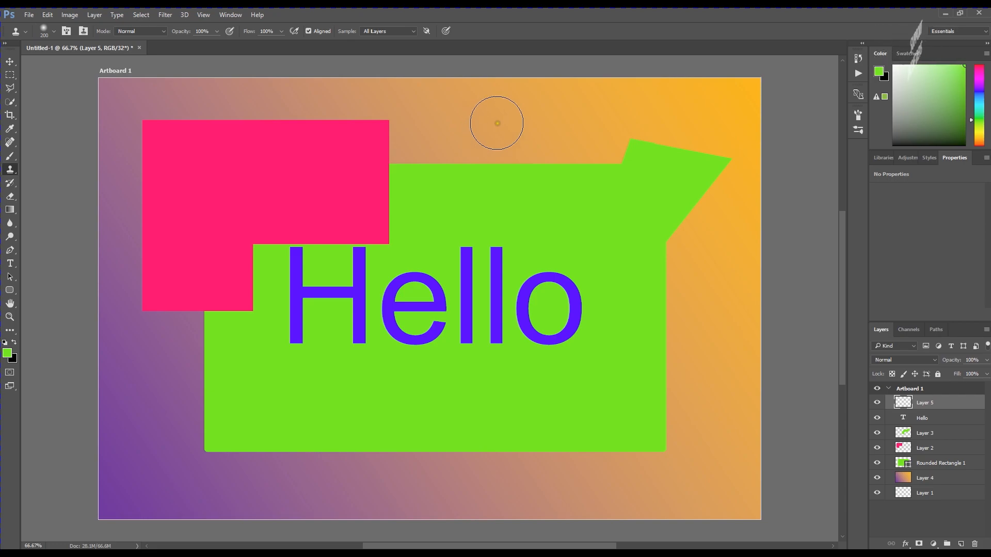
click(499, 126)
click(492, 123)
click(490, 123)
click(465, 128)
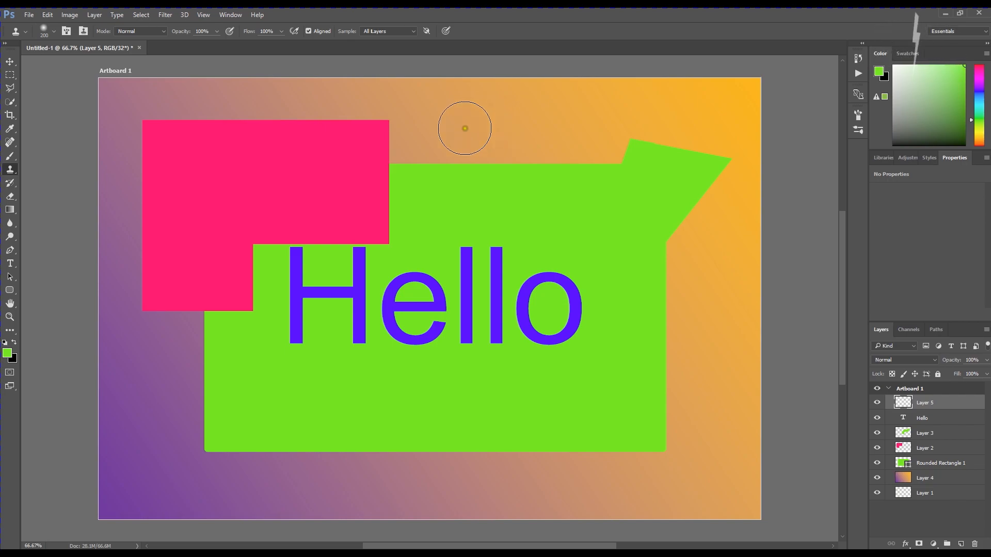
click(463, 132)
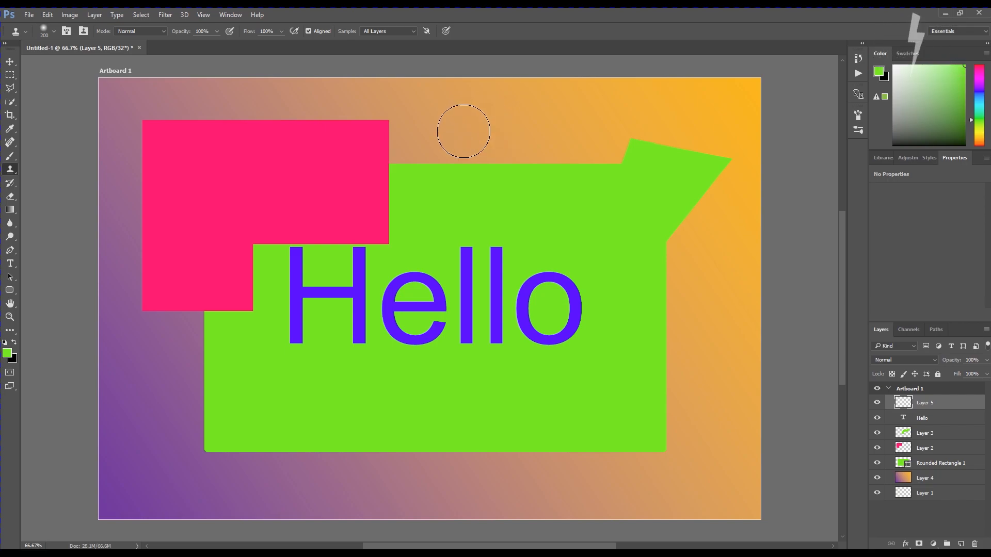
click(467, 139)
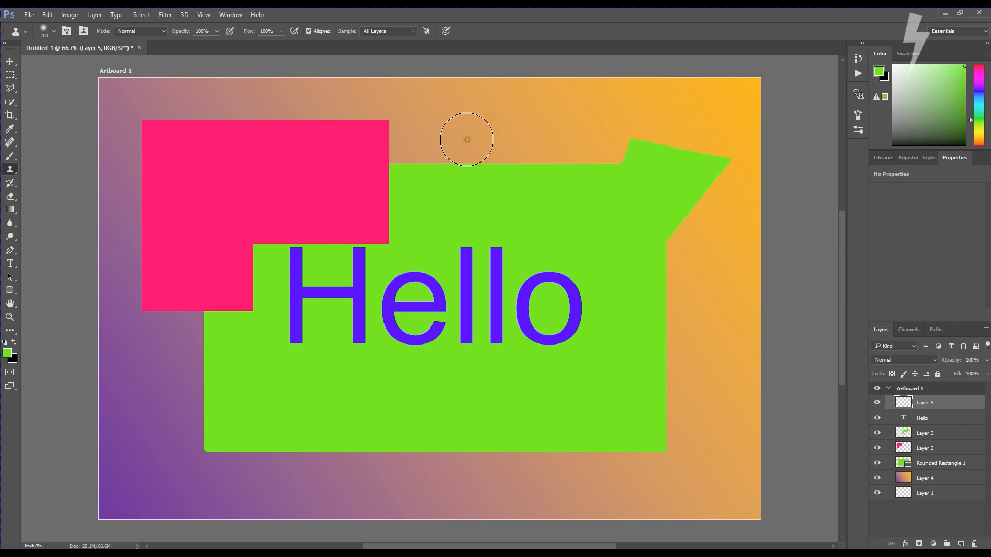
click(501, 146)
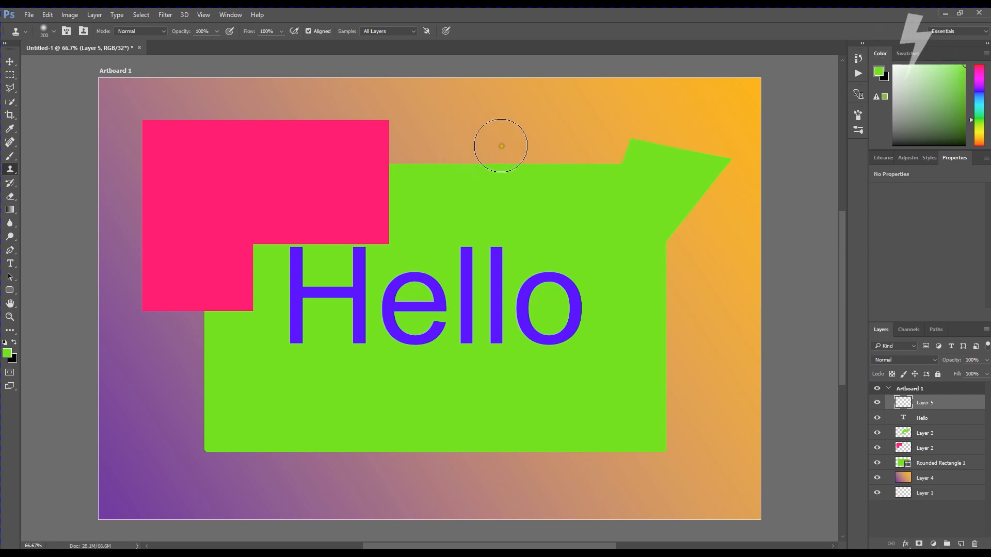
mouse_move(502, 146)
mouse_down()
mouse_move(625, 154)
mouse_move(581, 171)
mouse_move(606, 168)
mouse_move(397, 165)
mouse_move(566, 191)
mouse_move(612, 172)
mouse_move(425, 171)
mouse_move(437, 152)
mouse_move(414, 169)
mouse_move(475, 162)
mouse_move(626, 174)
mouse_up()
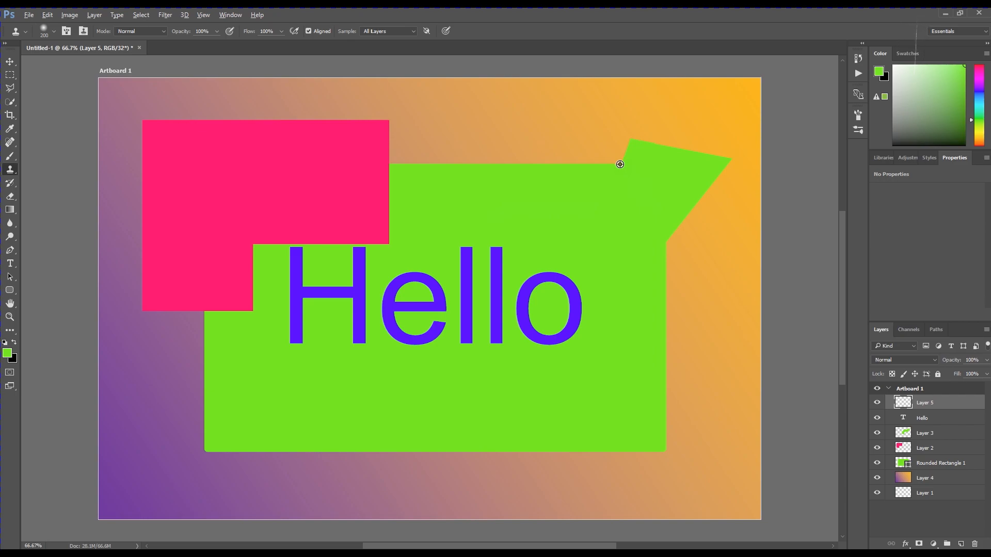
- Sample the corner where the two green shapes meet, and clone along the rectangle's upper edge to extend it upward between the pink and pointed shapes
alt+click(620, 164)
click(621, 164)
click(619, 163)
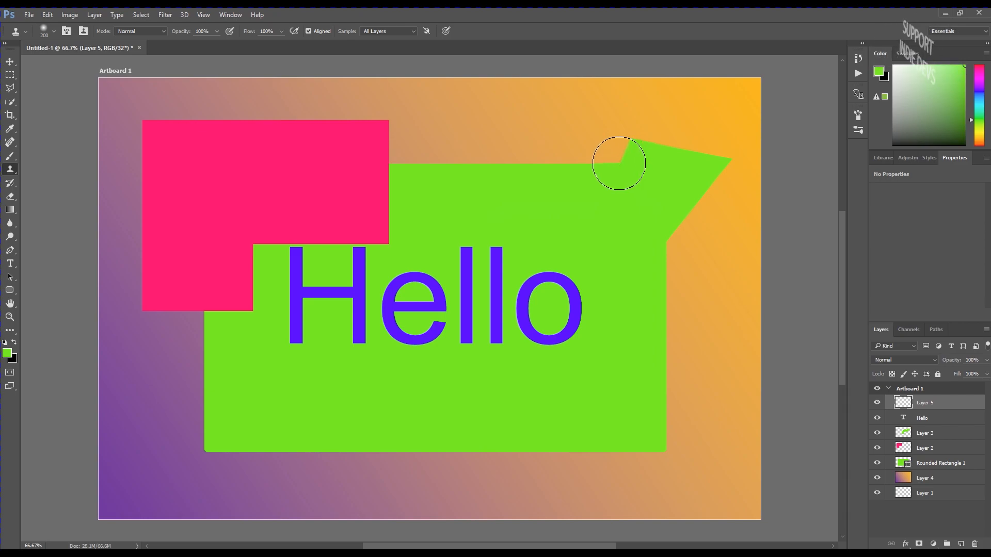
click(620, 155)
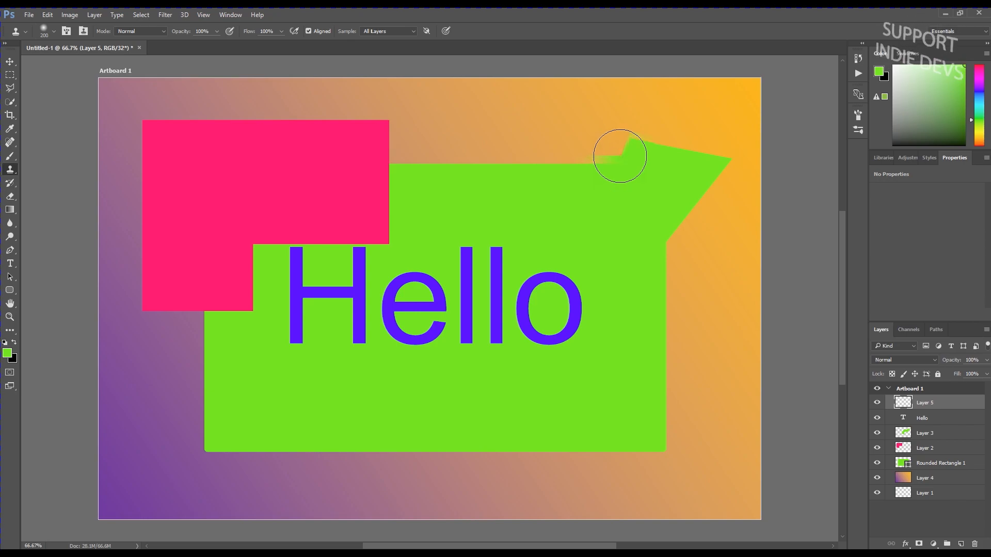
drag(620, 156, 382, 168)
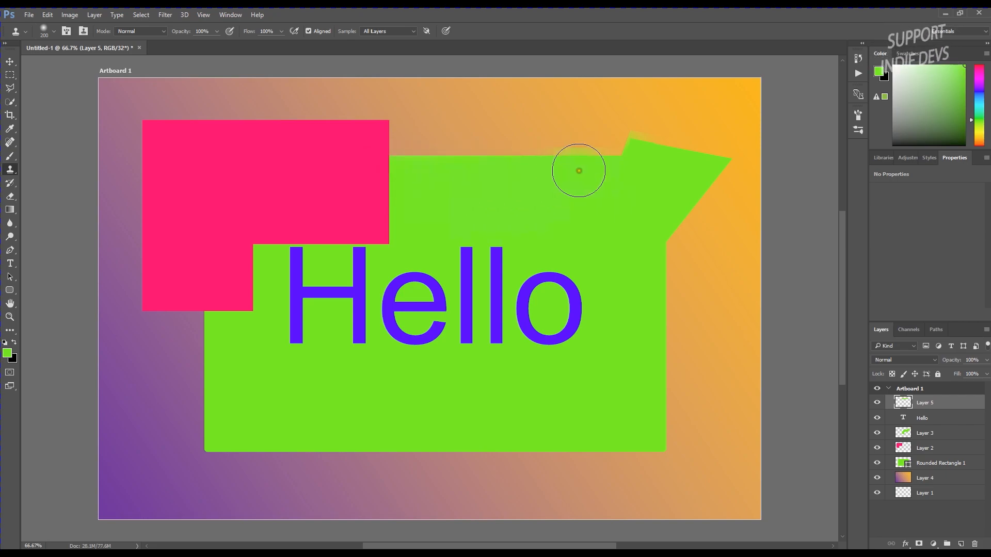
drag(551, 155, 448, 165)
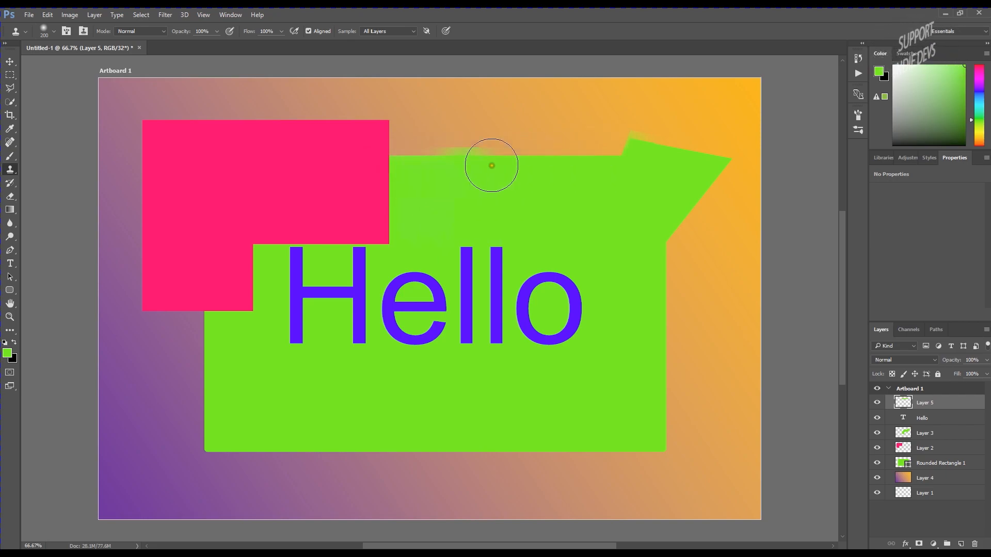
mouse_move(617, 155)
mouse_down()
mouse_move(611, 177)
mouse_move(596, 156)
mouse_move(612, 155)
mouse_move(603, 163)
mouse_up()
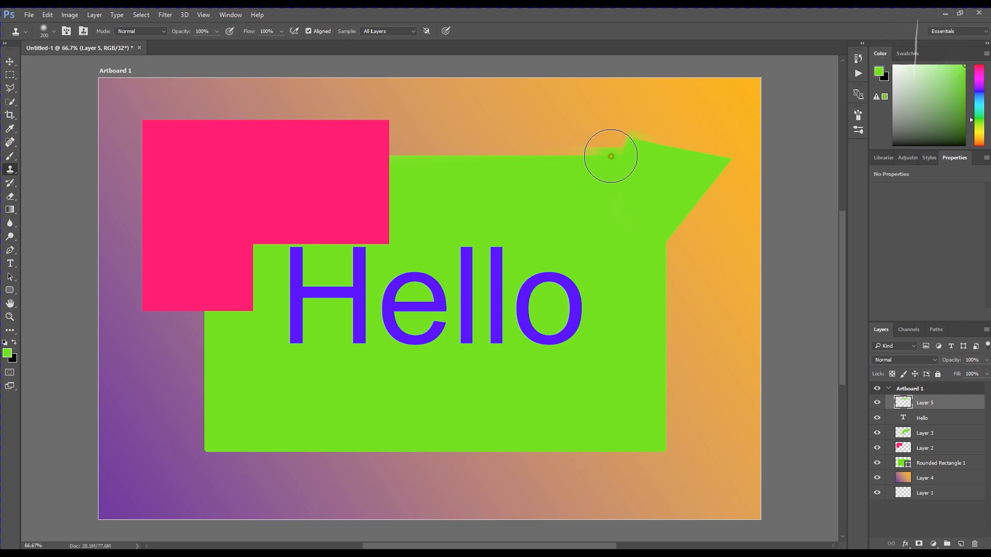
drag(569, 154, 397, 154)
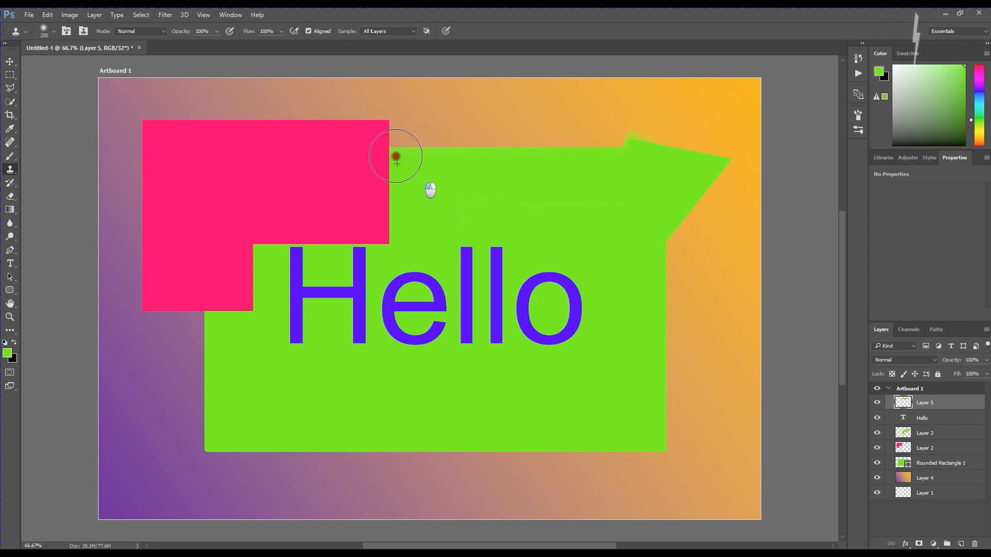
mouse_move(609, 152)
mouse_down()
mouse_move(556, 165)
mouse_move(395, 159)
mouse_up()
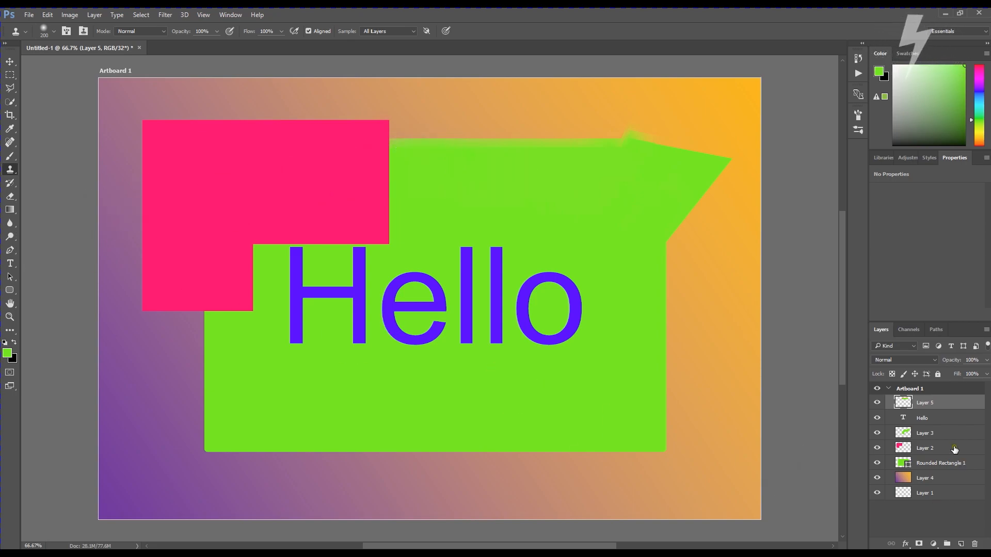
- Erase the cloned green spill above the pointed shape's upper corner on Layer 5 with a 100 px eraser
click(13, 198)
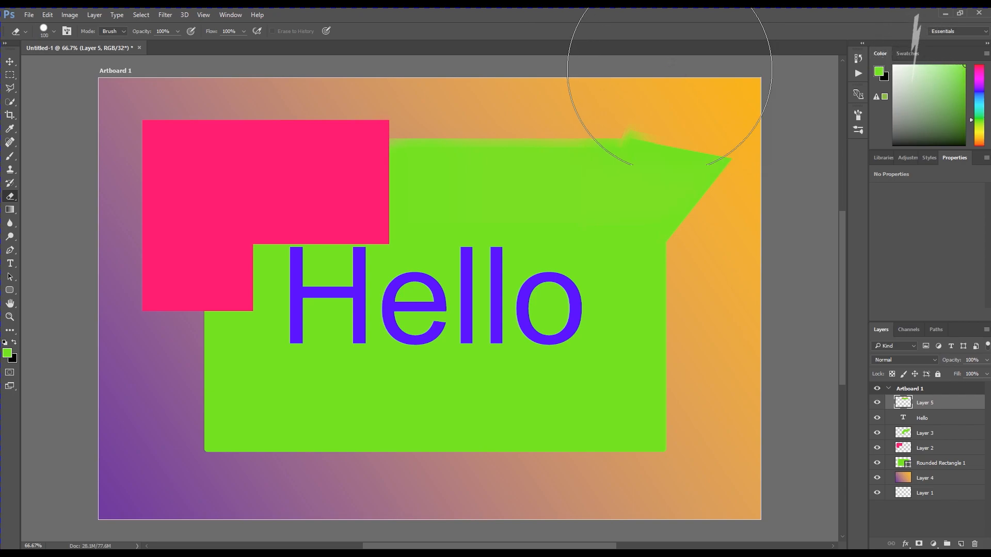
mouse_move(655, 115)
mouse_down()
mouse_move(622, 112)
mouse_move(655, 122)
mouse_move(600, 113)
mouse_up()
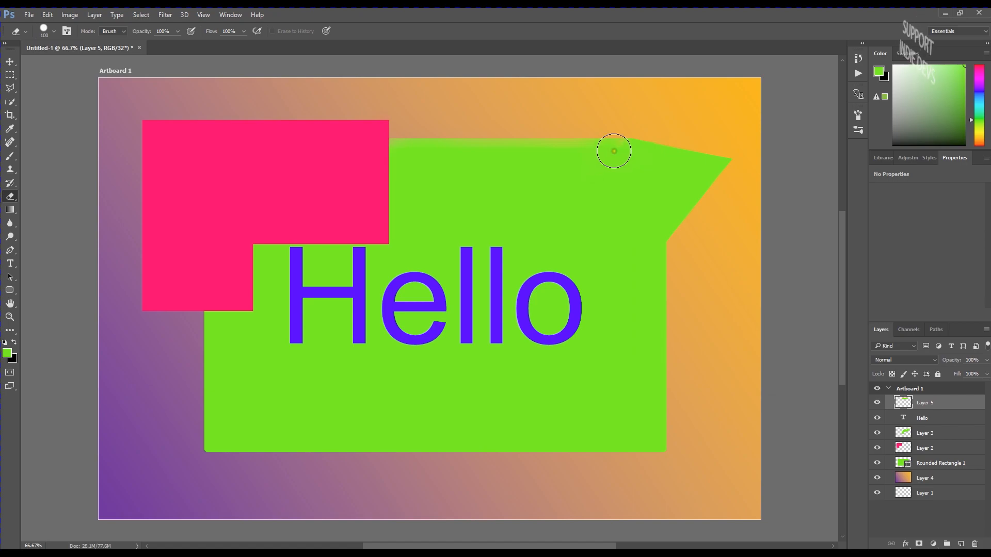
- Switch to the Healing Brush over the cloned edge, and change to the Brush tool
key(j)
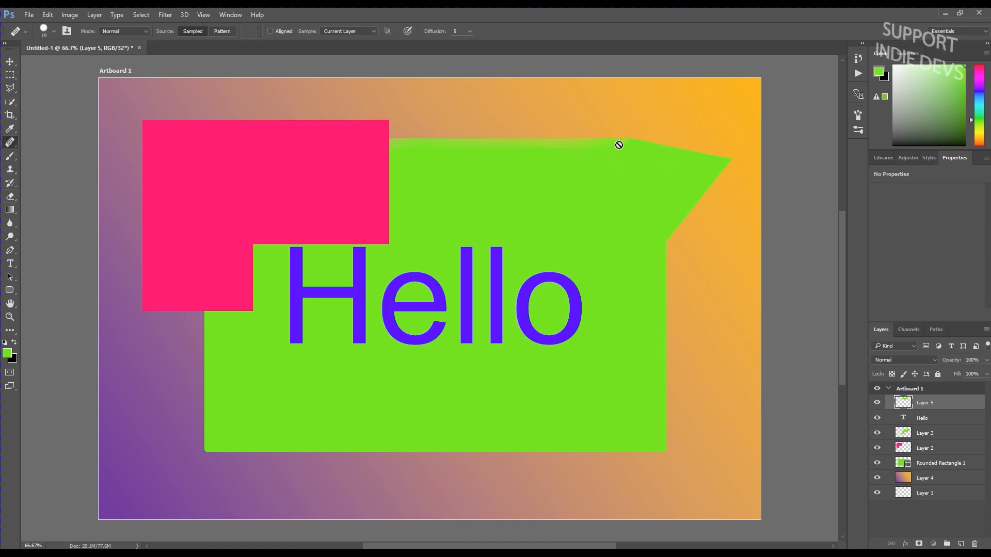
click(8, 156)
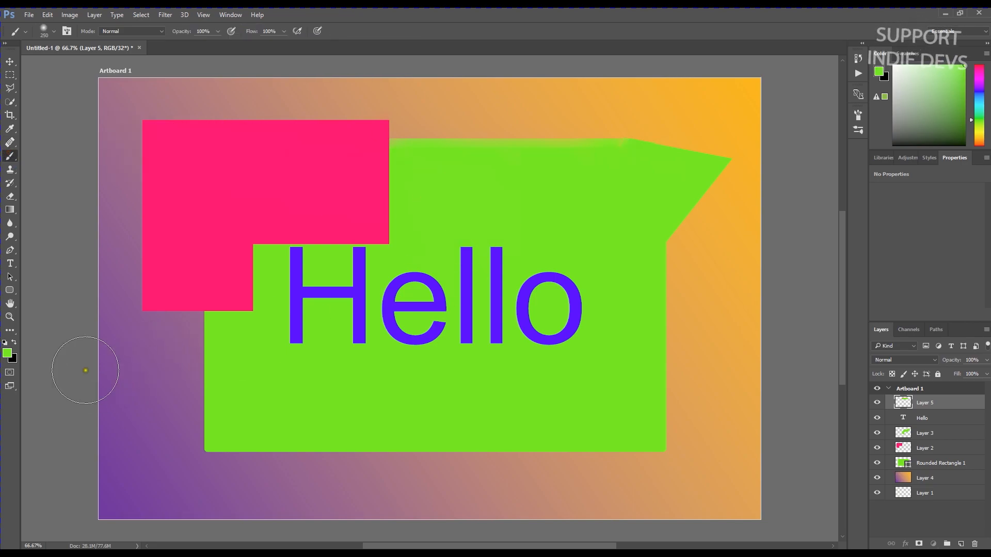